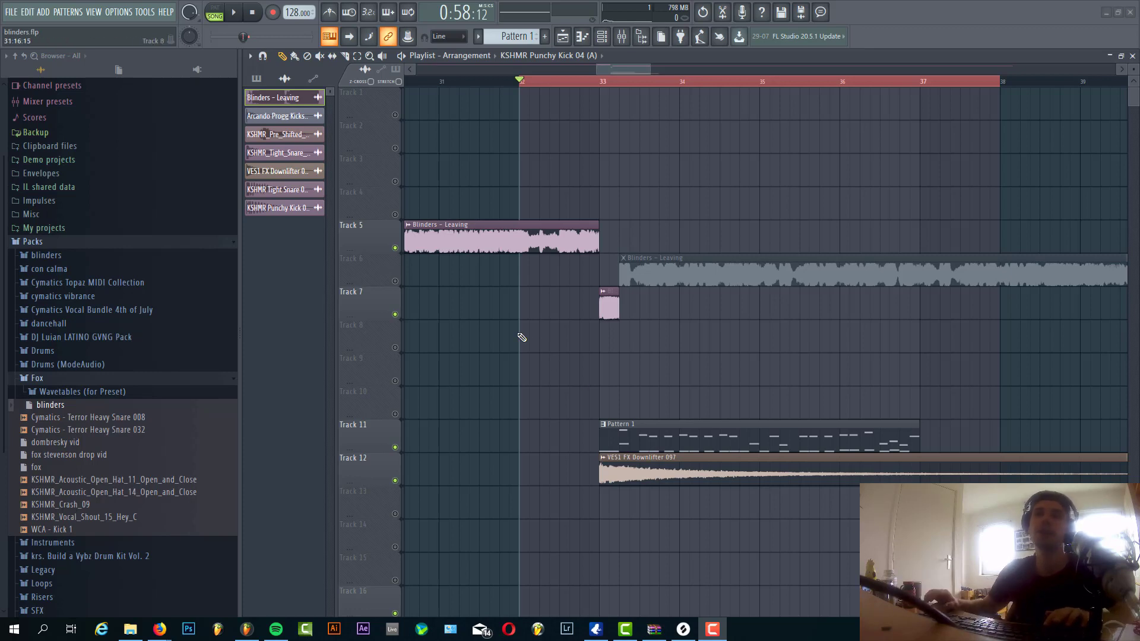
Step: Bring FL Studio forward and play the arrangement with the Serum piano roll, Serum #3 and channel rack showing
click(522, 353)
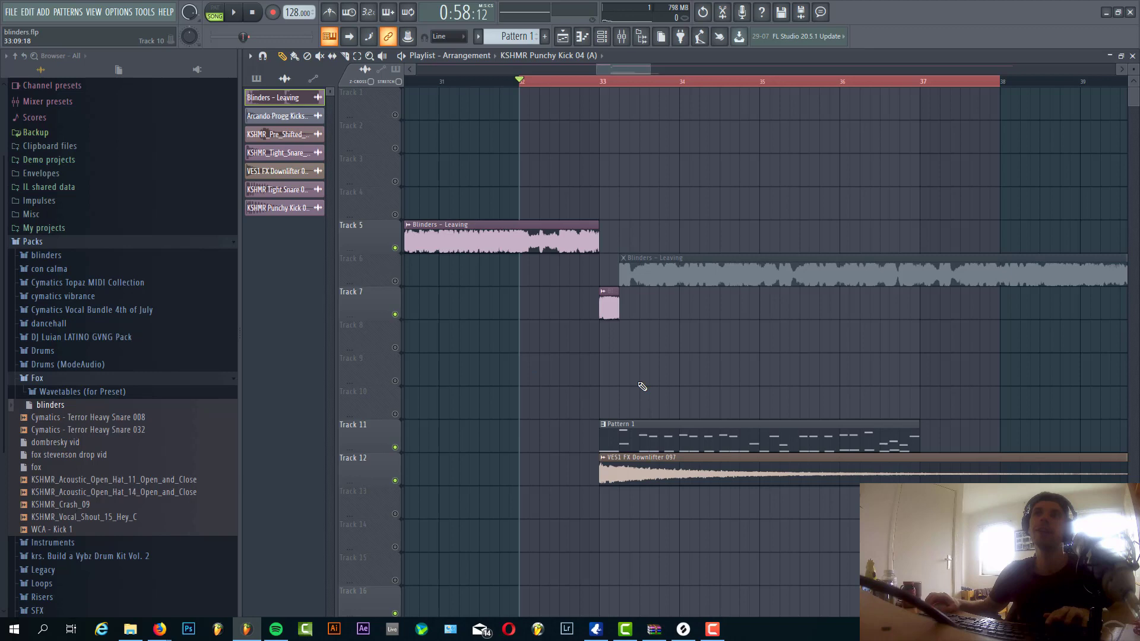
scroll(637, 381, down, 3)
key(space)
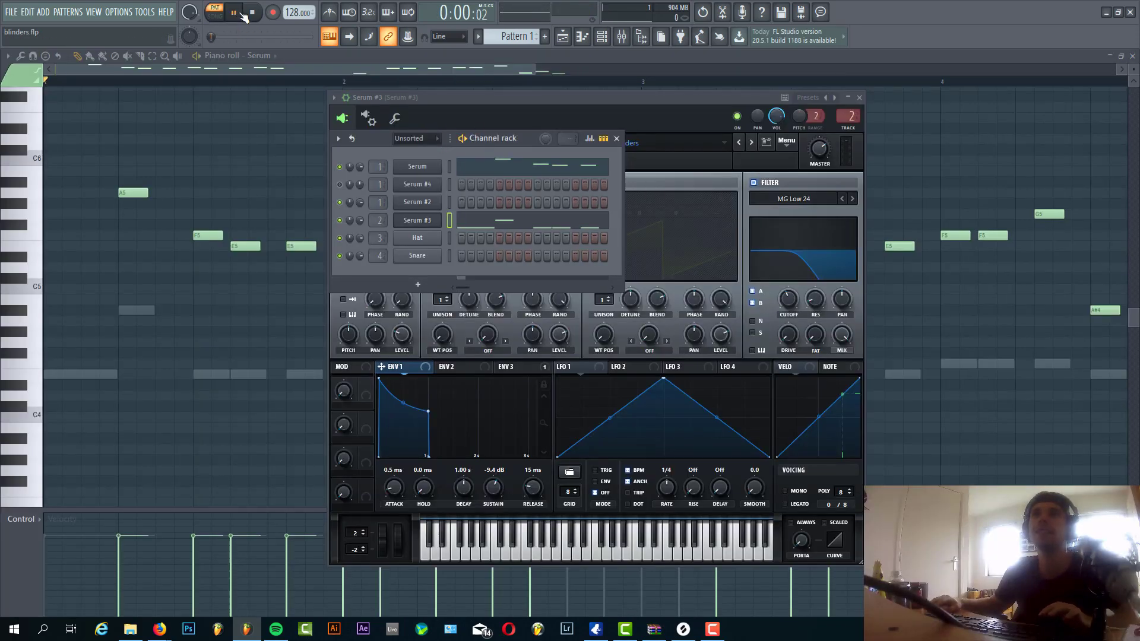
Step: Play the pattern with only the original Serum channel unmuted, and open its LD Blinders synth window
key(space)
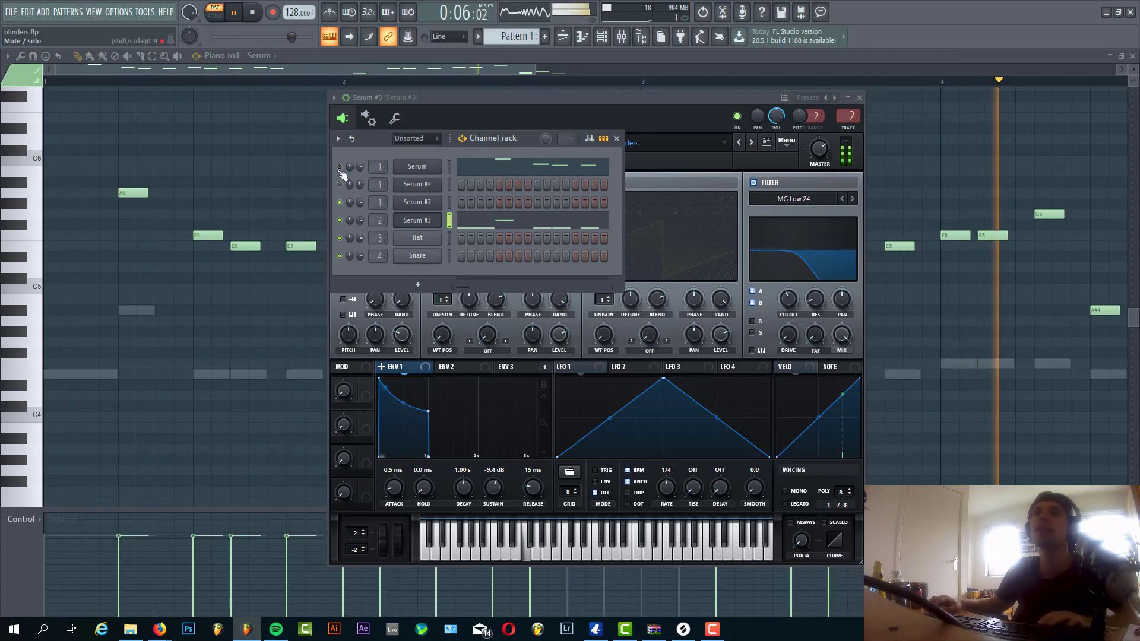
click(339, 220)
click(339, 184)
click(340, 167)
click(340, 167)
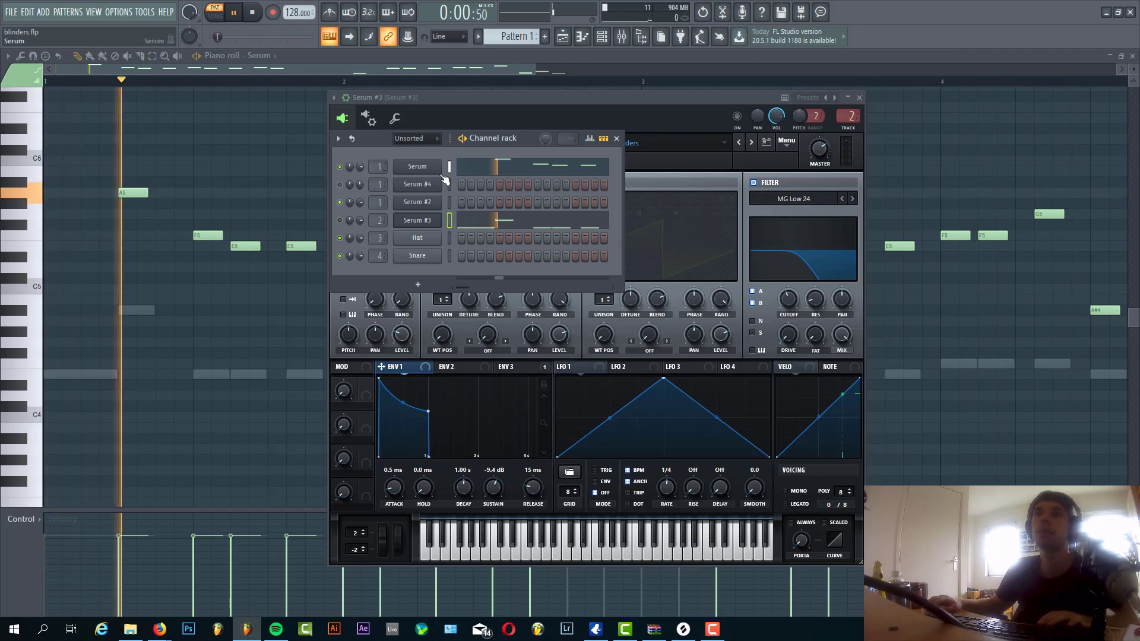
click(419, 168)
drag(382, 215, 550, 166)
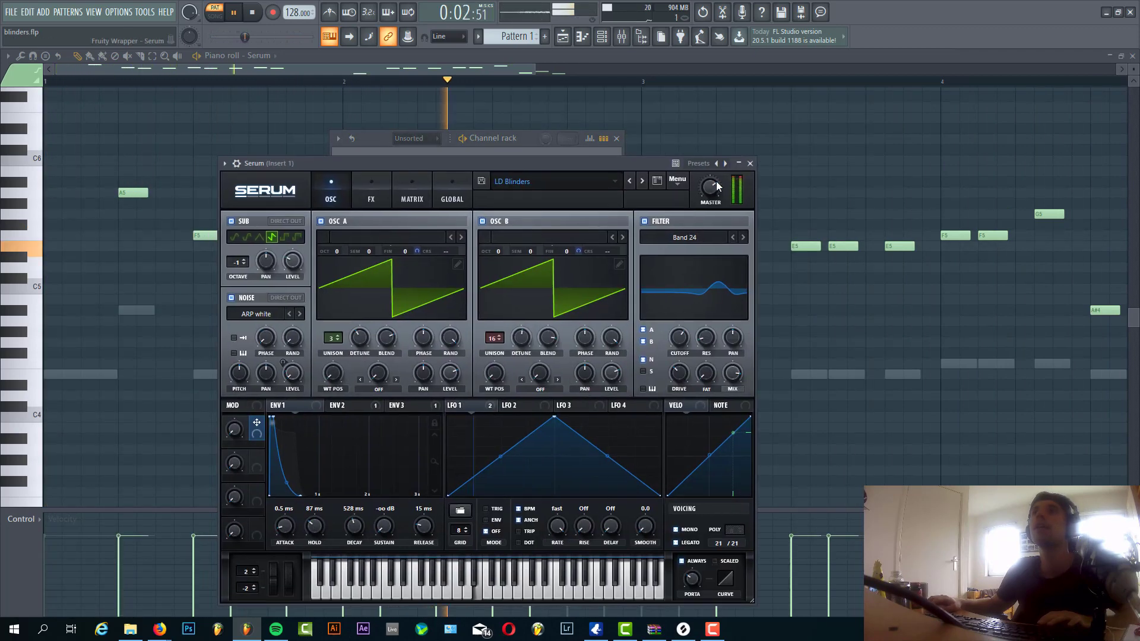
Step: Reset Serum to the Init Preset from its main menu
click(671, 181)
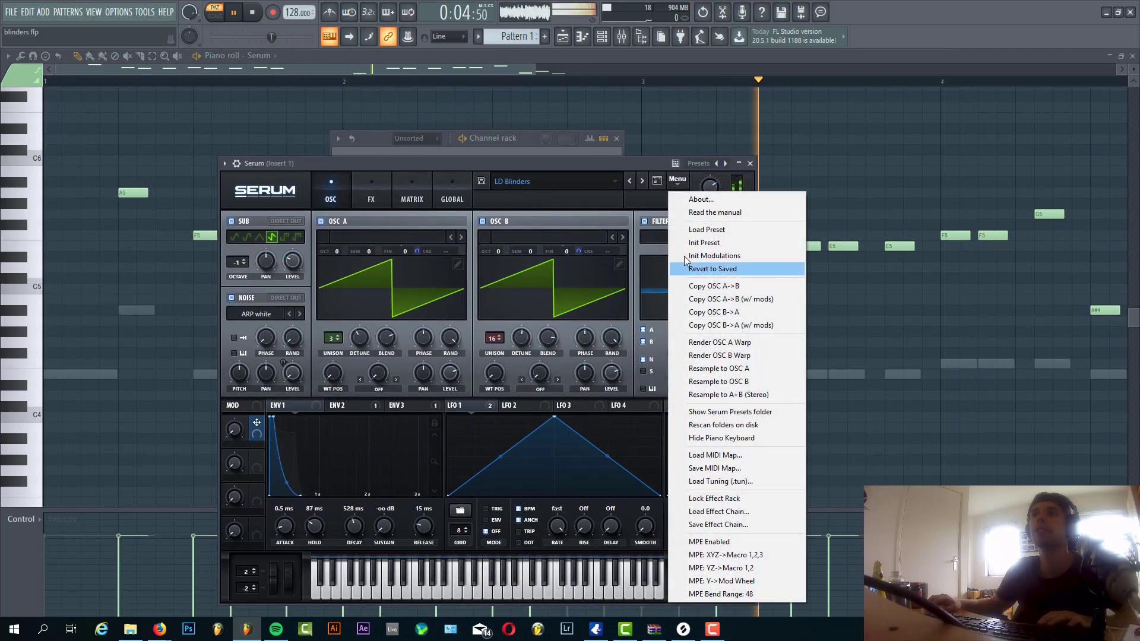
click(369, 120)
scroll(316, 274, down, 3)
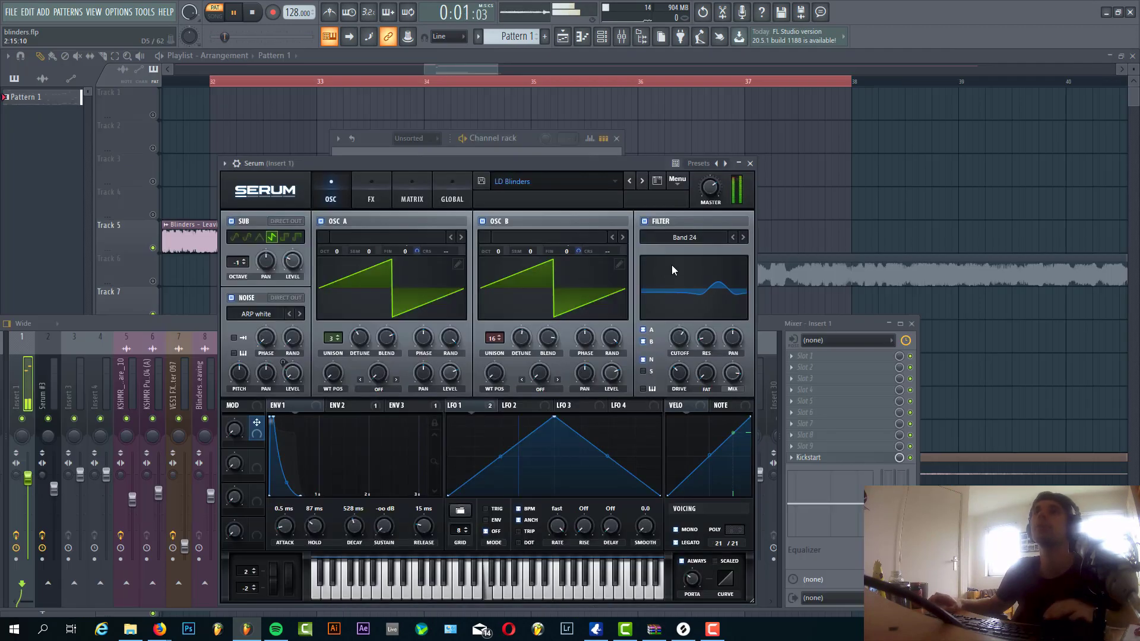
click(678, 183)
click(705, 243)
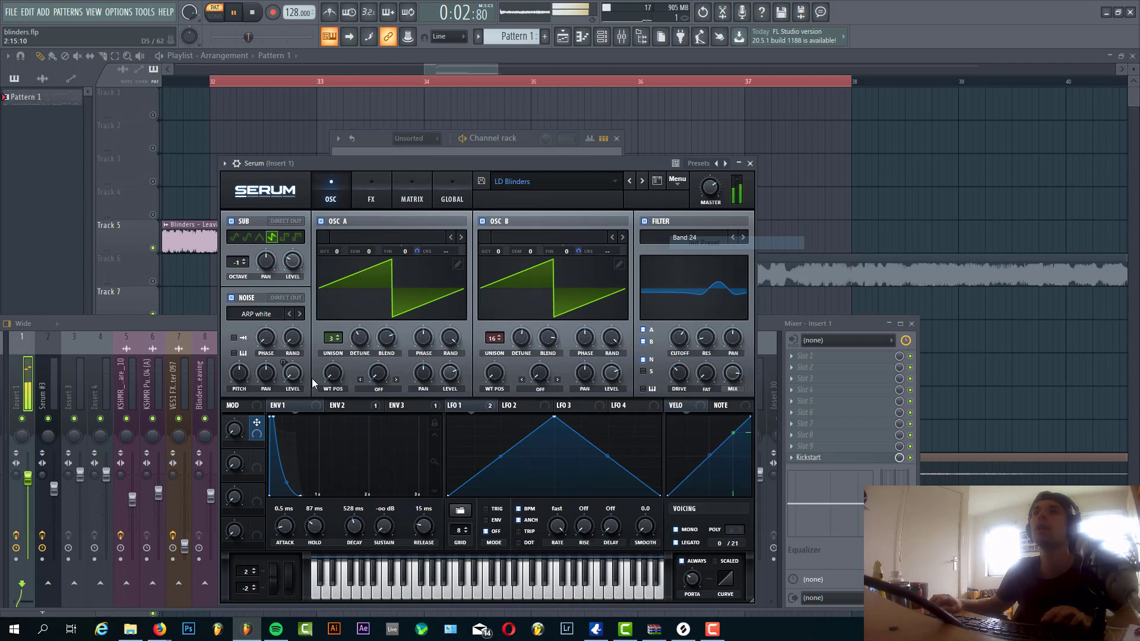
Step: Turn on a saw sub oscillator at -1 octave, keeping oscillator A on and B off
click(231, 221)
click(481, 221)
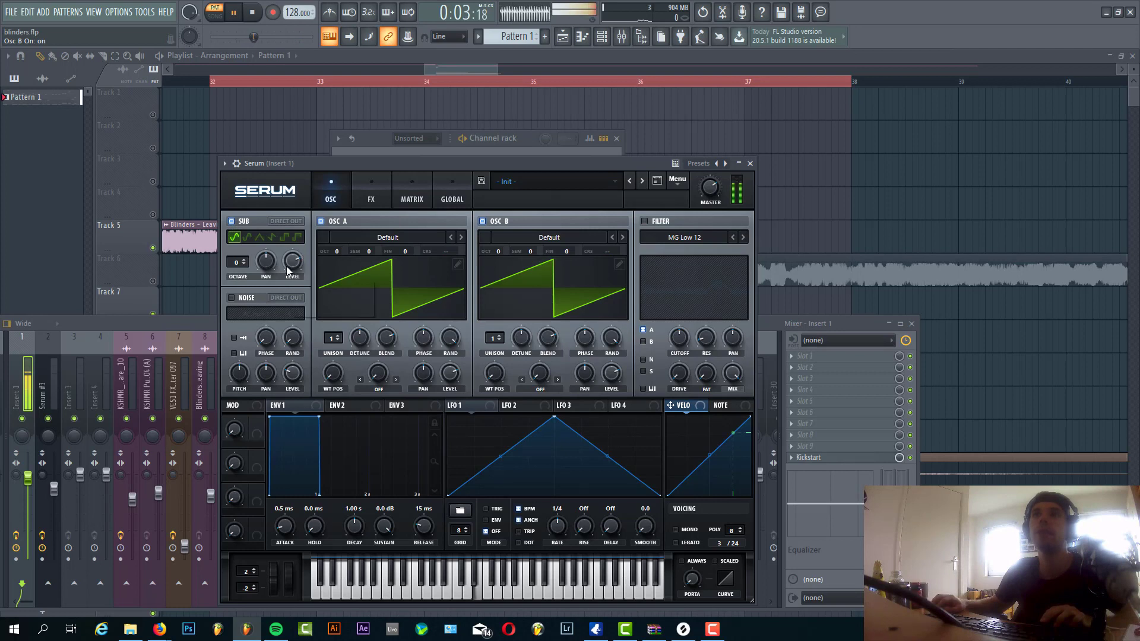
click(321, 221)
click(482, 221)
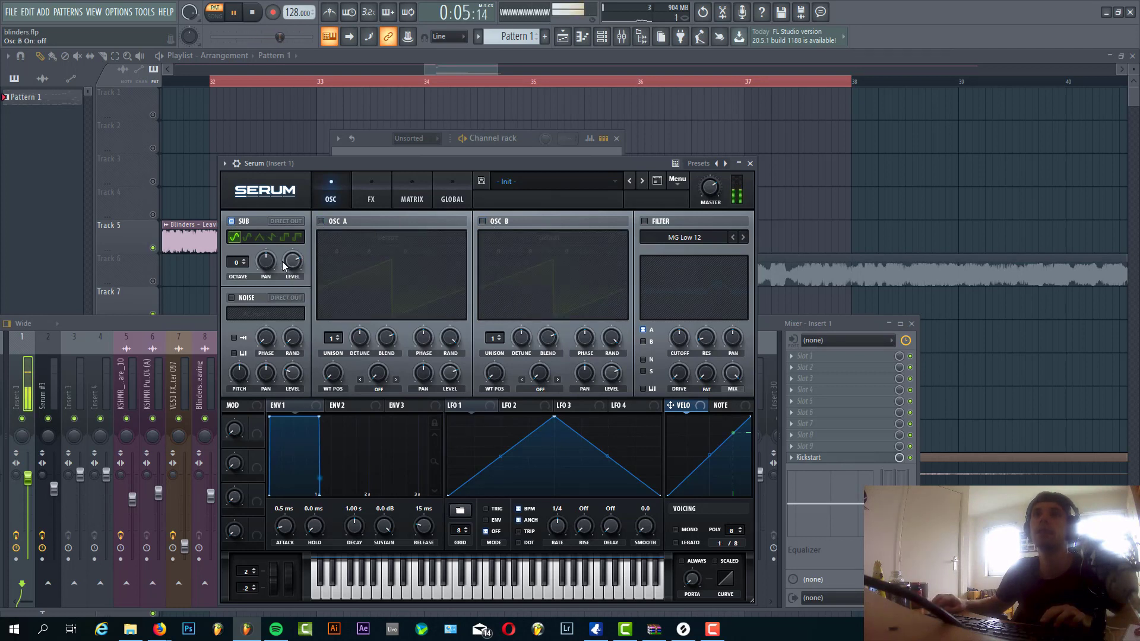
click(271, 237)
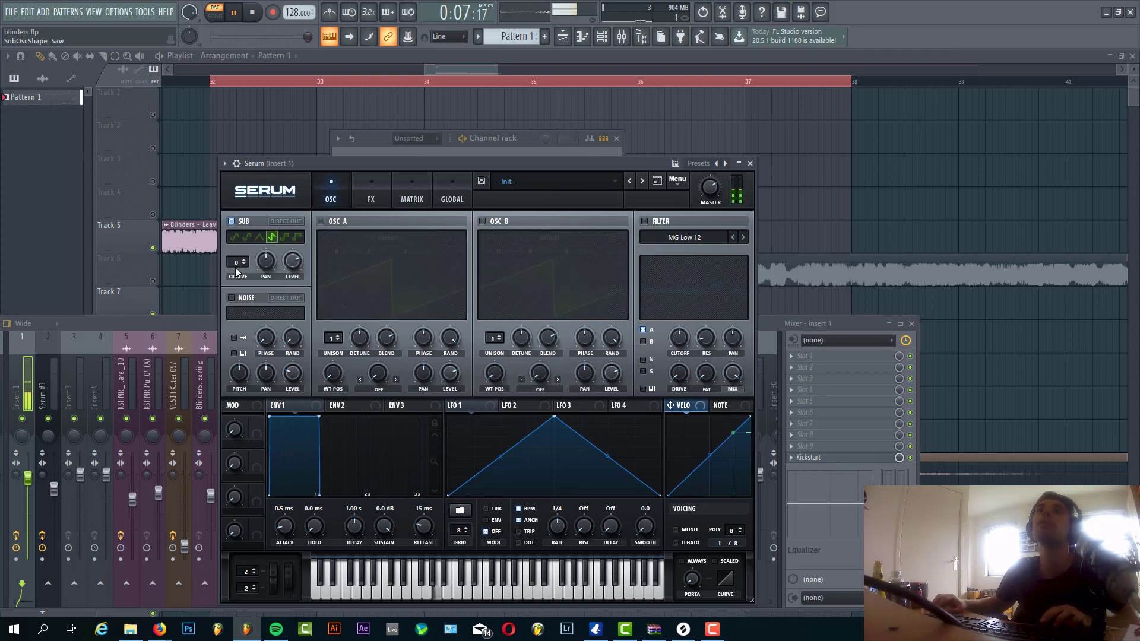
drag(235, 265, 235, 270)
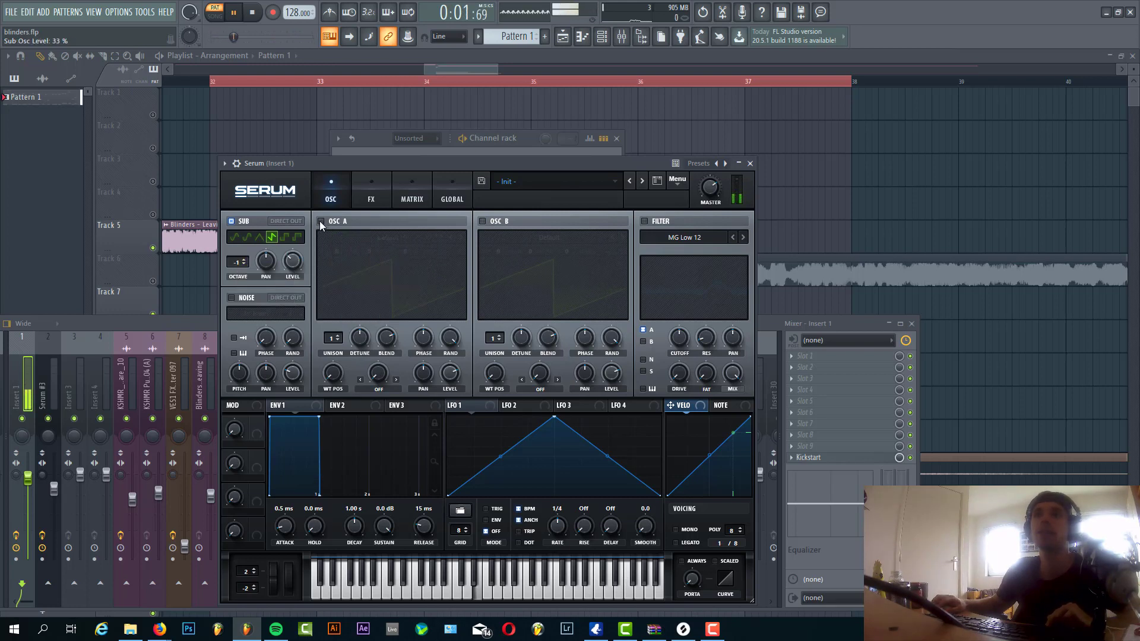
click(319, 220)
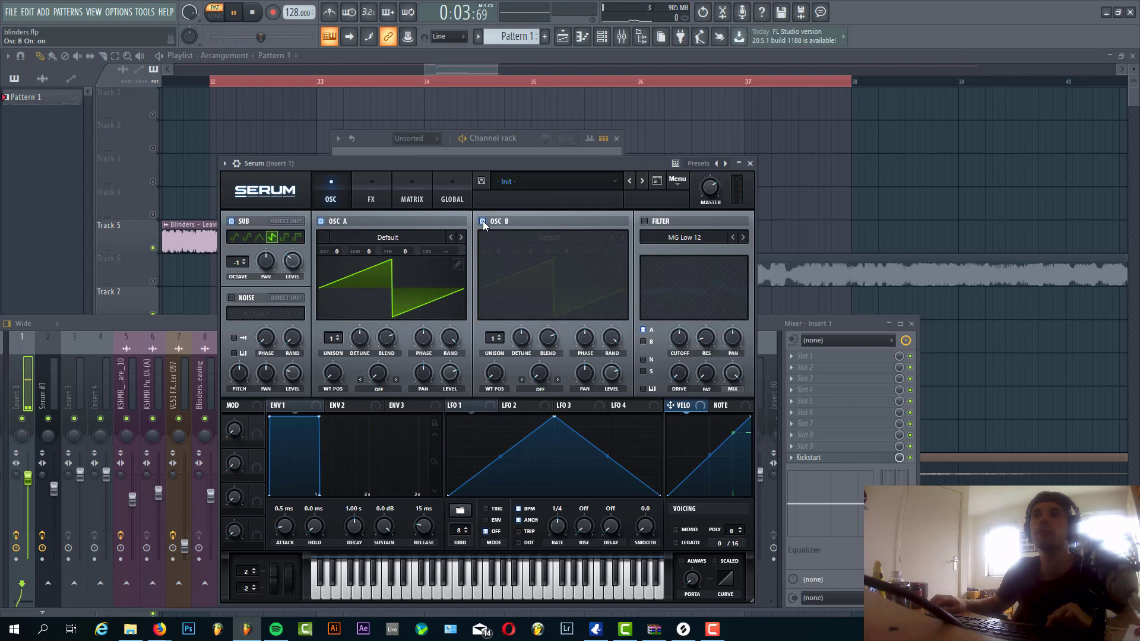
Step: Enable oscillator B and give oscillator A 3 and oscillator B 16 unison voices
click(483, 220)
drag(327, 339, 355, 352)
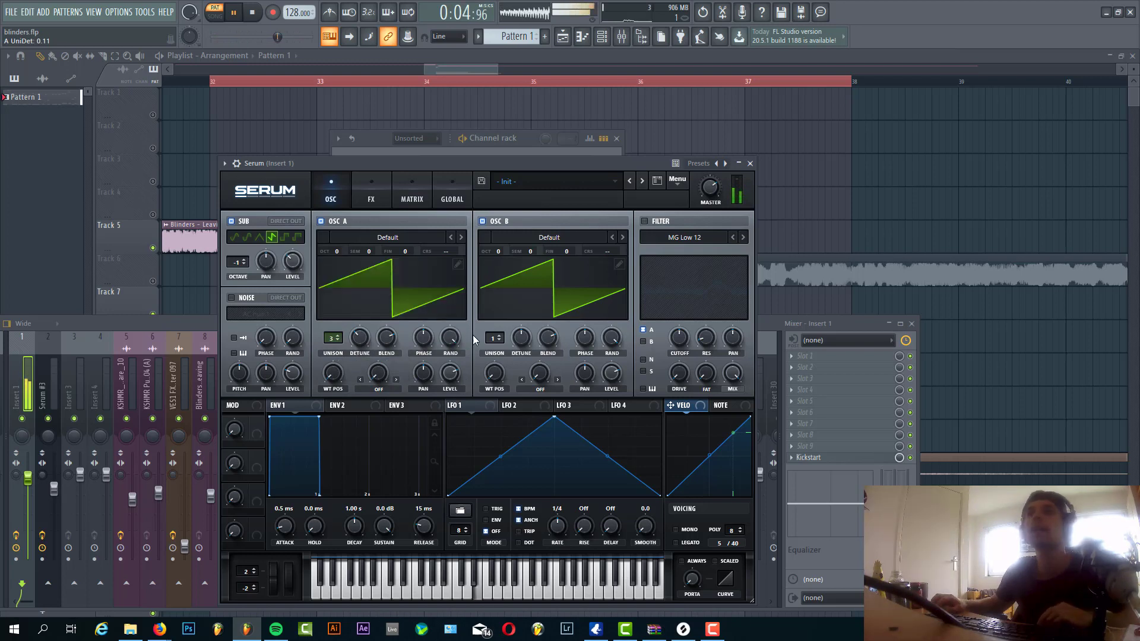
drag(493, 338, 518, 201)
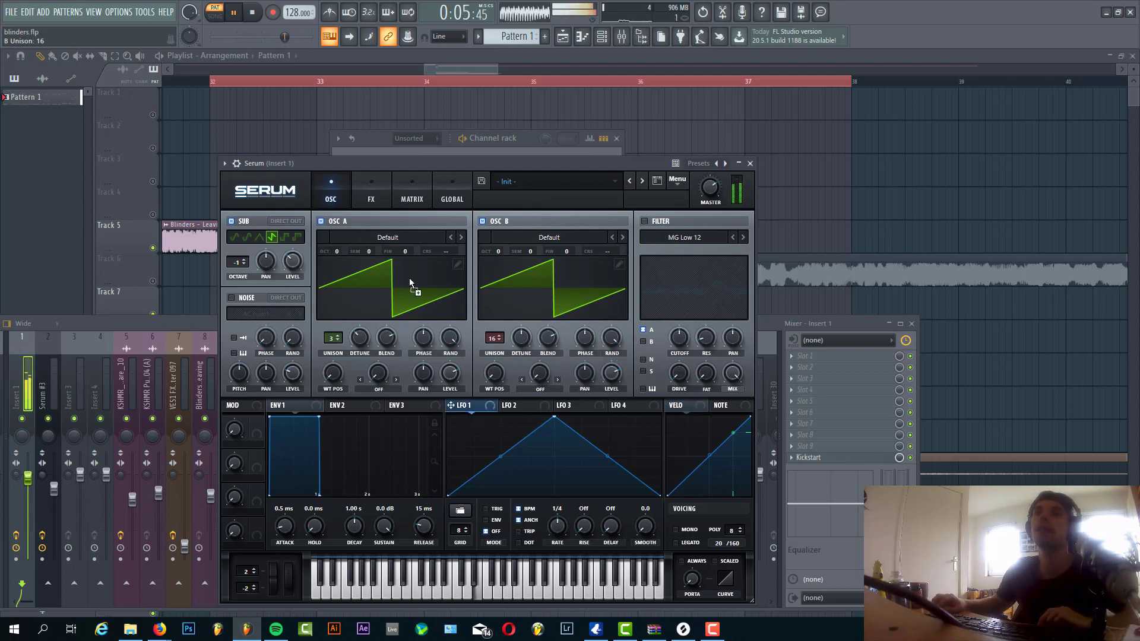
Step: Modulate both oscillators' fine tune with LFO 1 and set its rate to fast
drag(409, 279, 405, 251)
drag(463, 406, 568, 251)
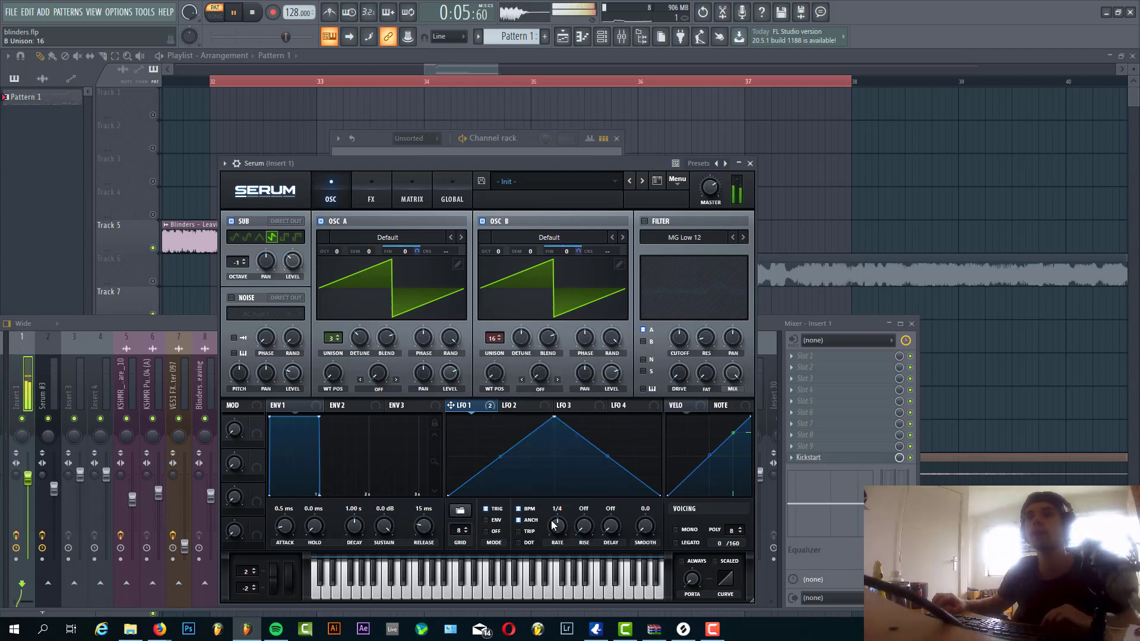
drag(560, 530, 584, 178)
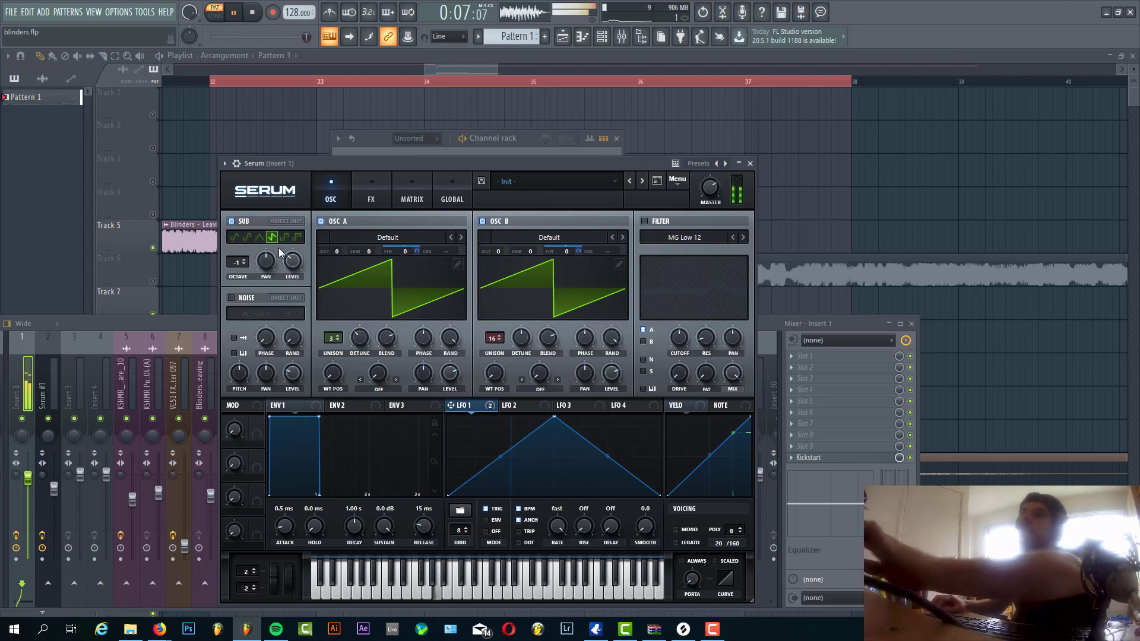
Step: Add a Band 24 filter on A and B: cutoff about 1821 Hz, 15% resonance, 79% mix
click(644, 222)
click(706, 238)
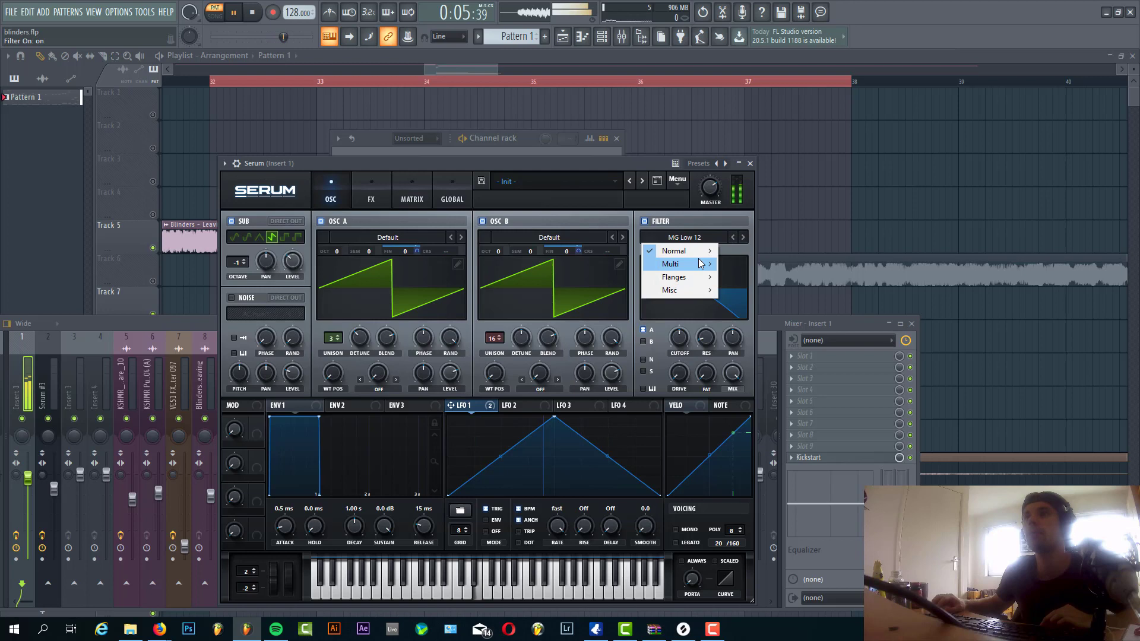
mouse_move(698, 251)
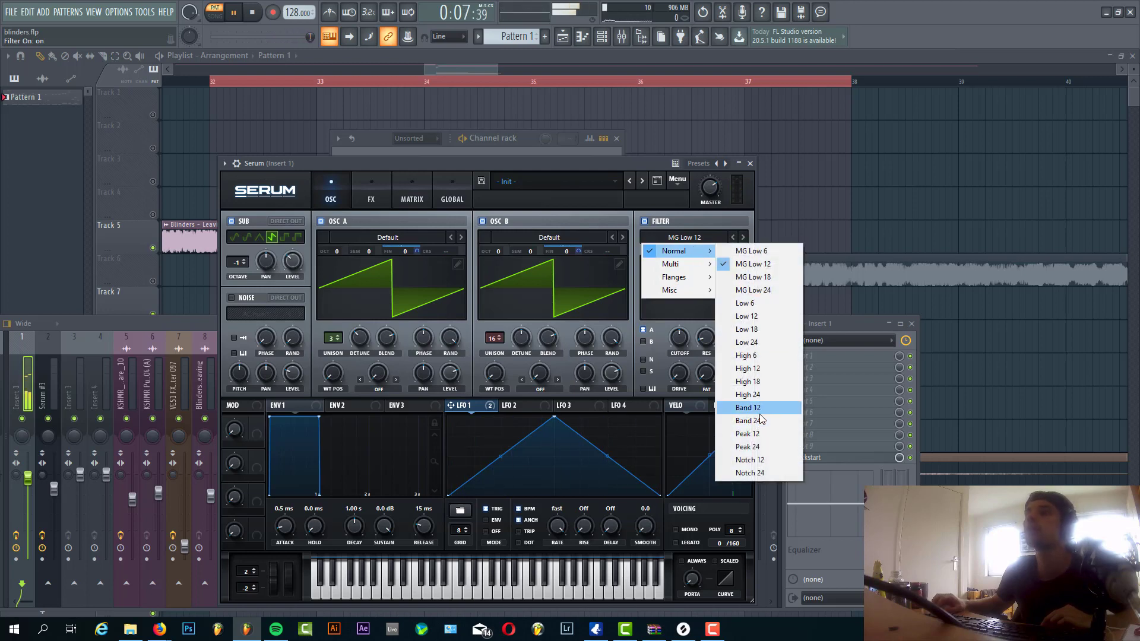
click(761, 421)
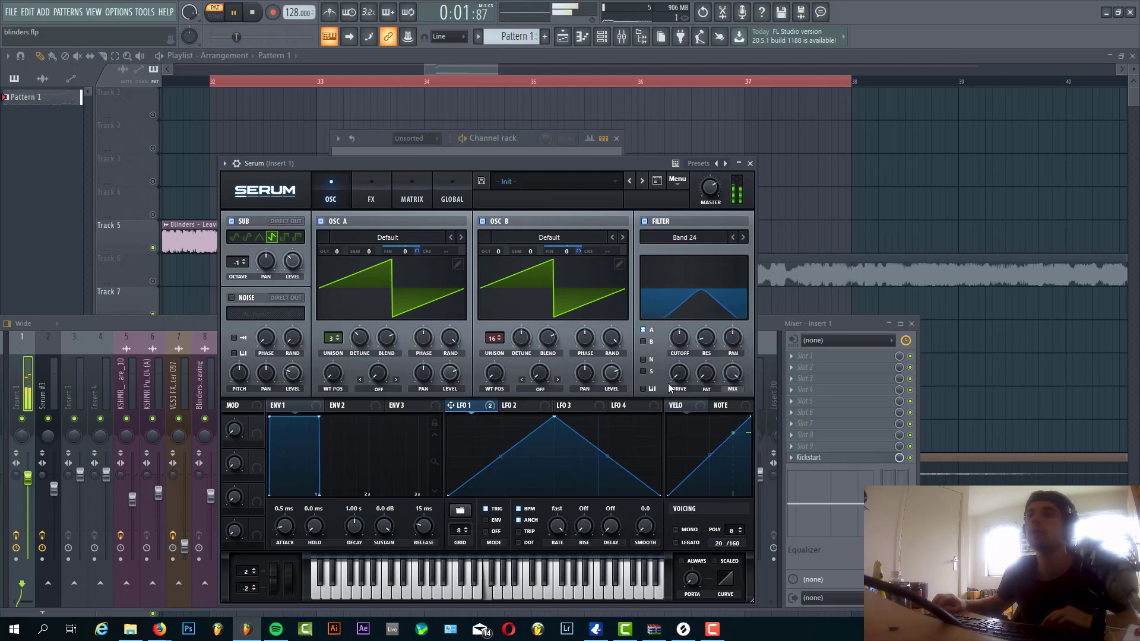
click(644, 342)
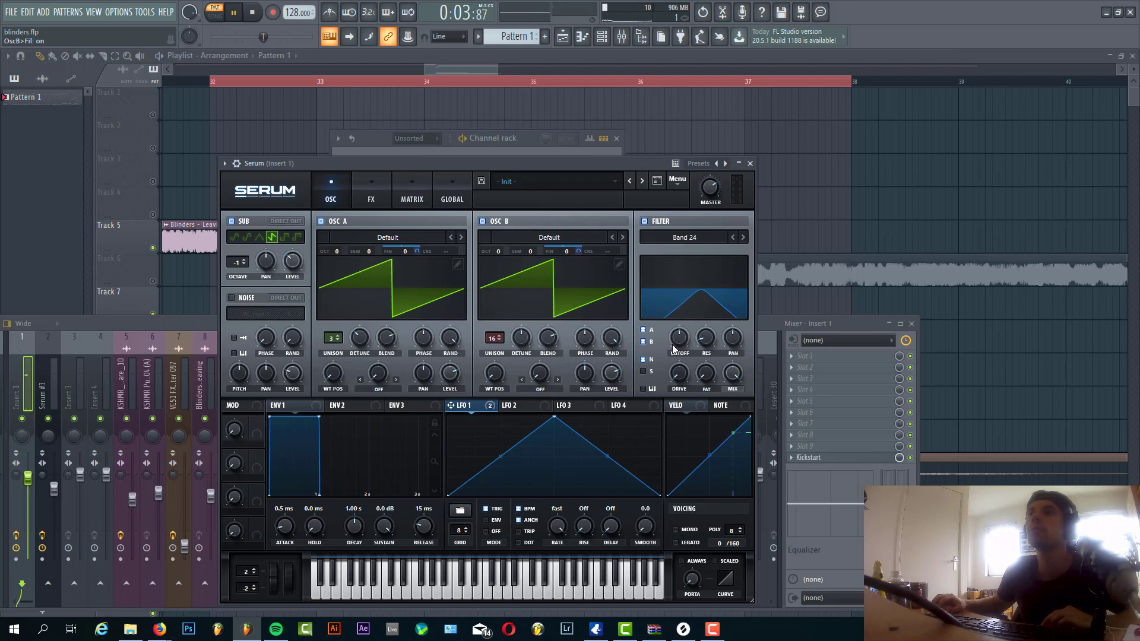
drag(675, 349, 705, 350)
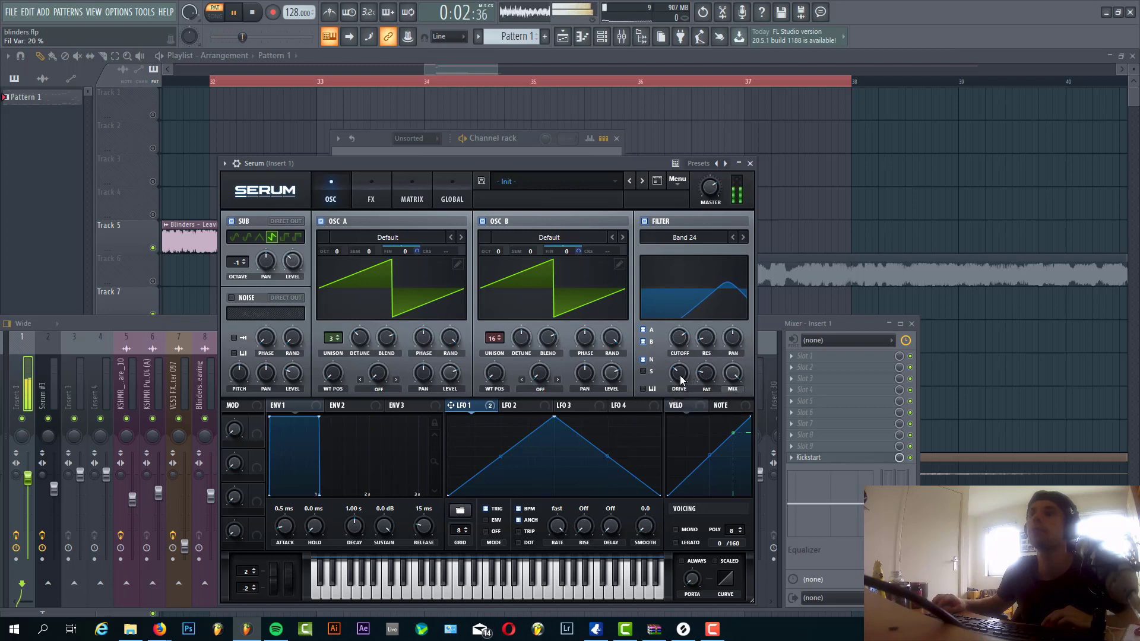
drag(735, 375, 727, 388)
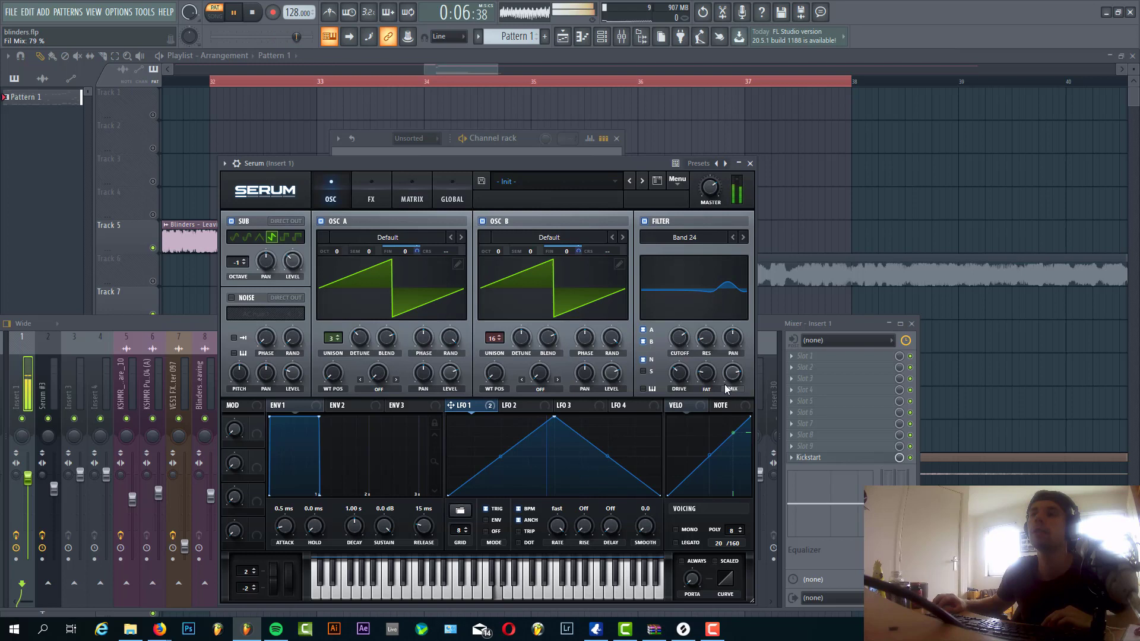
drag(706, 344, 707, 340)
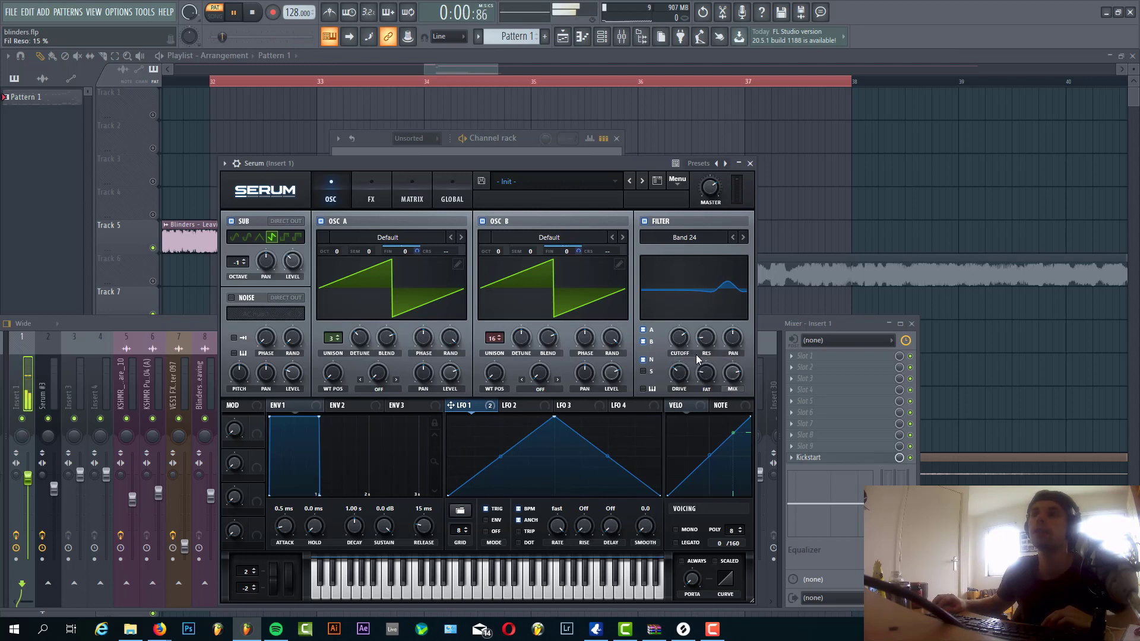
mouse_move(679, 341)
scroll(680, 344, down, 2)
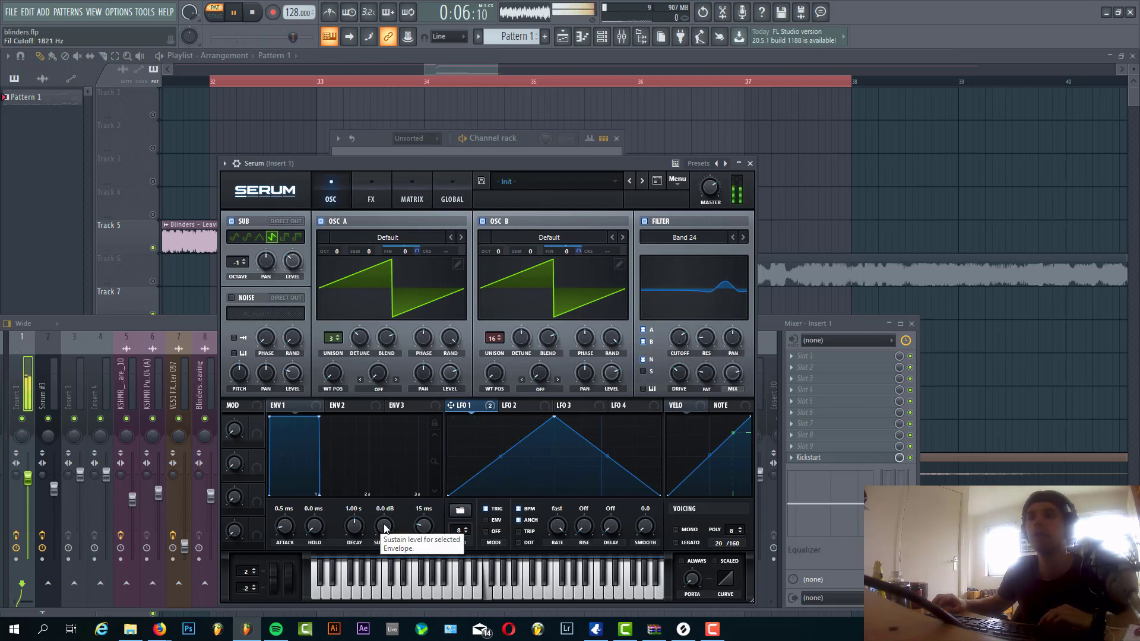
Step: Set envelope 1 to sustain -inf dB, decay 546 ms and hold 94 ms
drag(385, 527, 338, 629)
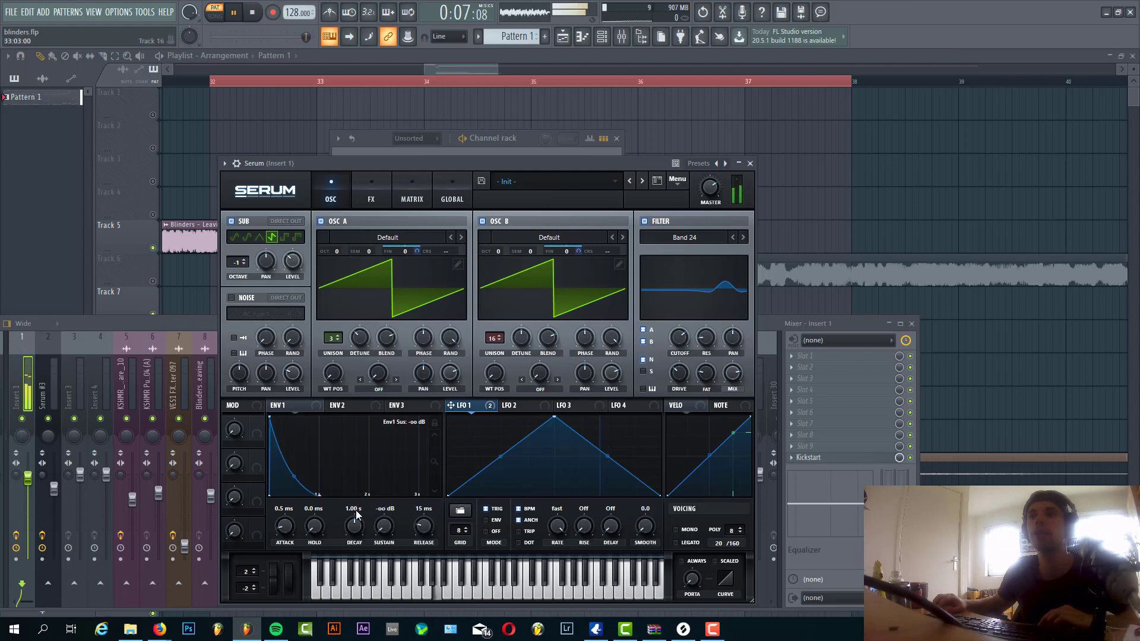
drag(357, 527, 353, 535)
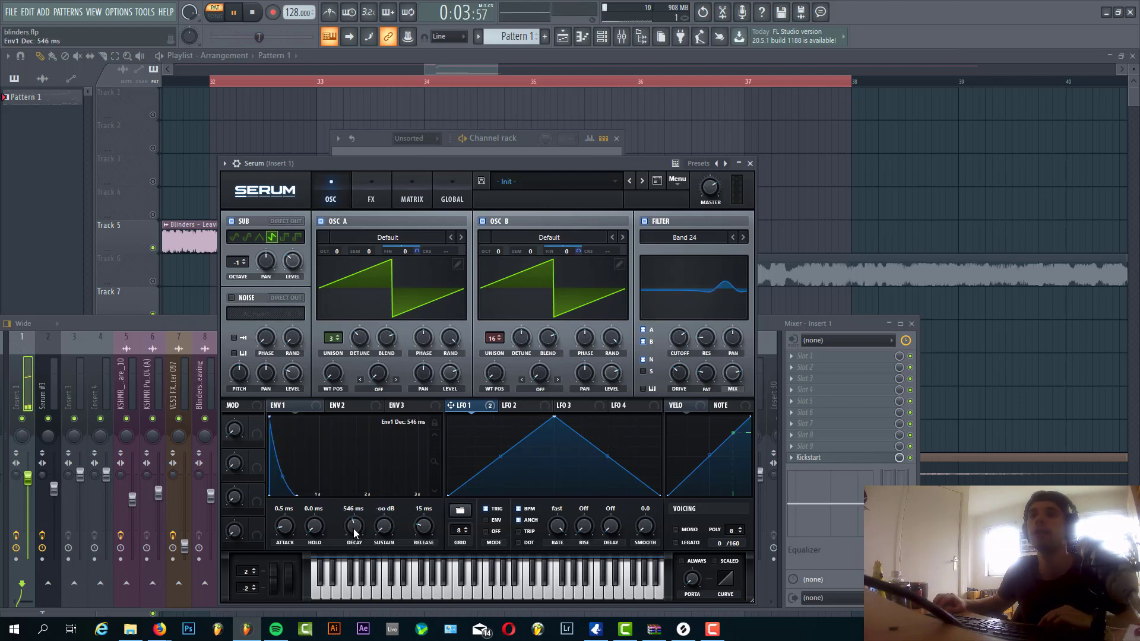
drag(315, 532, 315, 492)
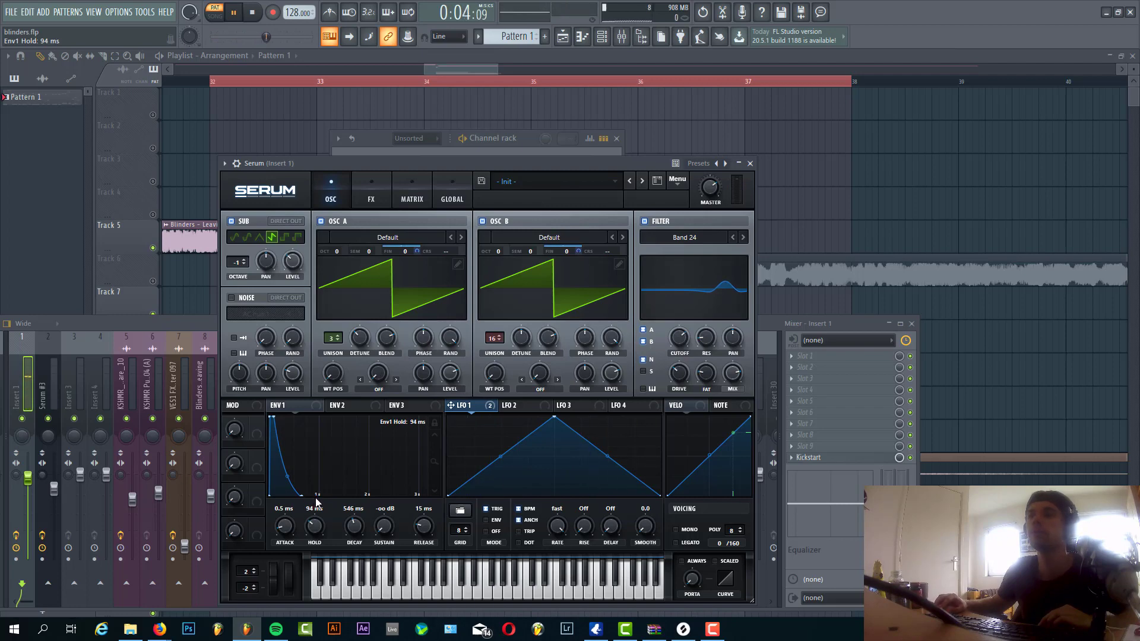
Step: Enable the noise oscillator with the ARP white sample and its level at zero
click(231, 297)
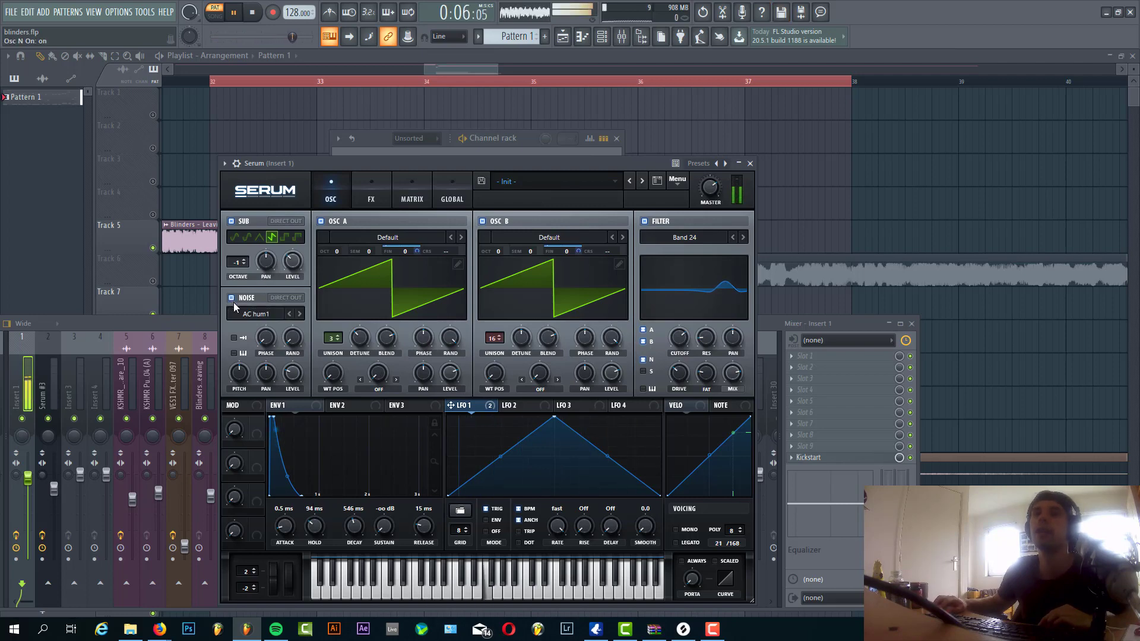
click(250, 315)
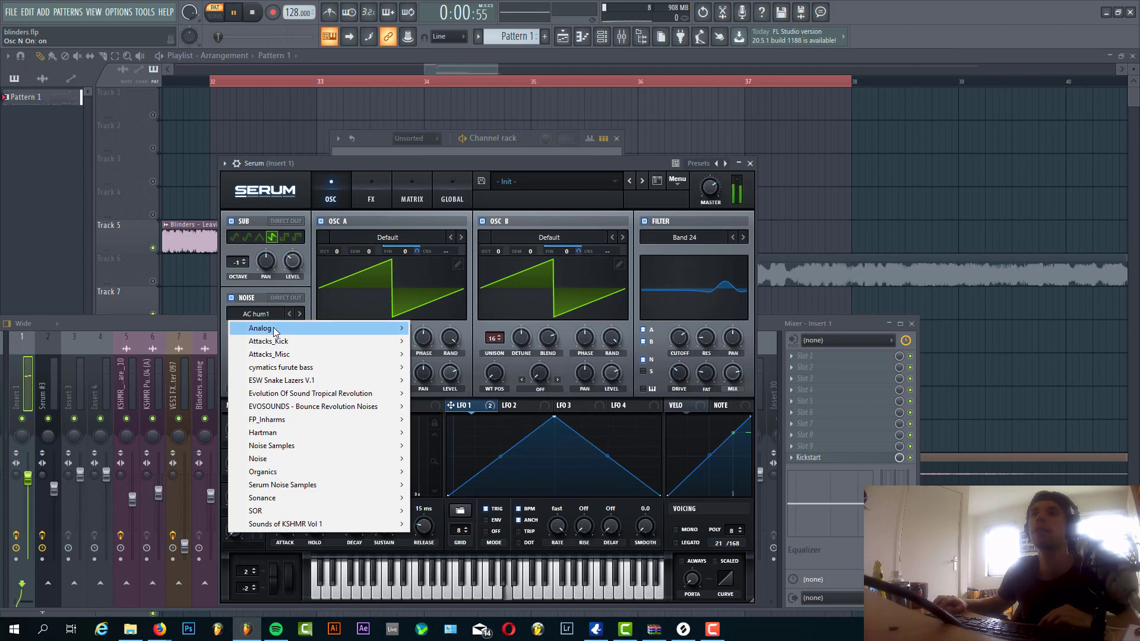
mouse_move(264, 328)
click(442, 367)
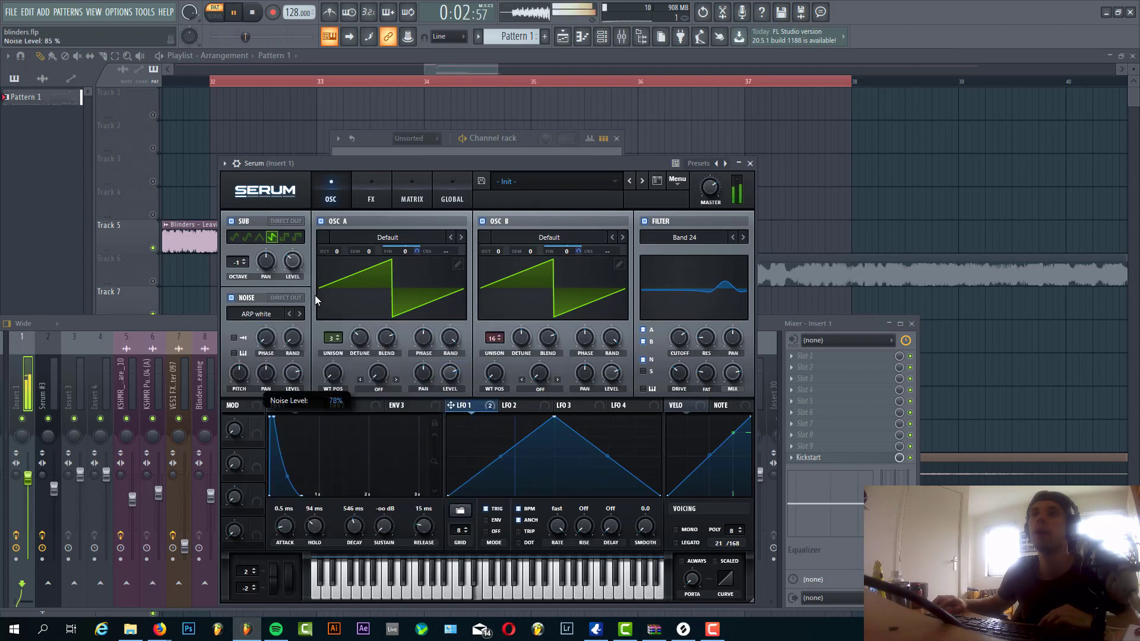
drag(315, 294, 299, 359)
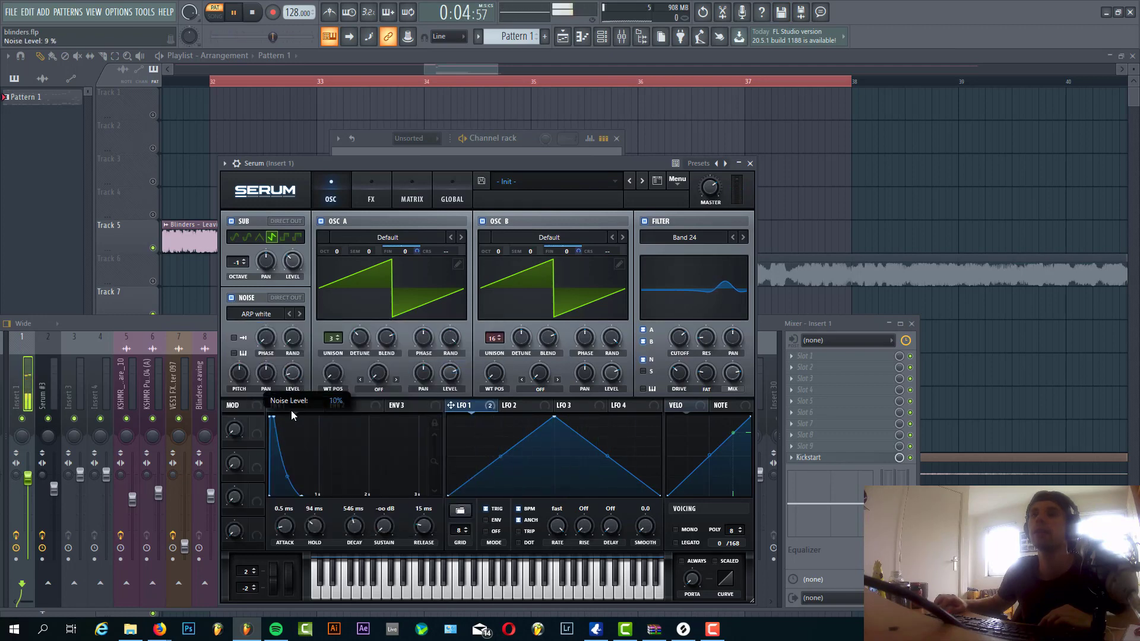
drag(291, 414, 292, 375)
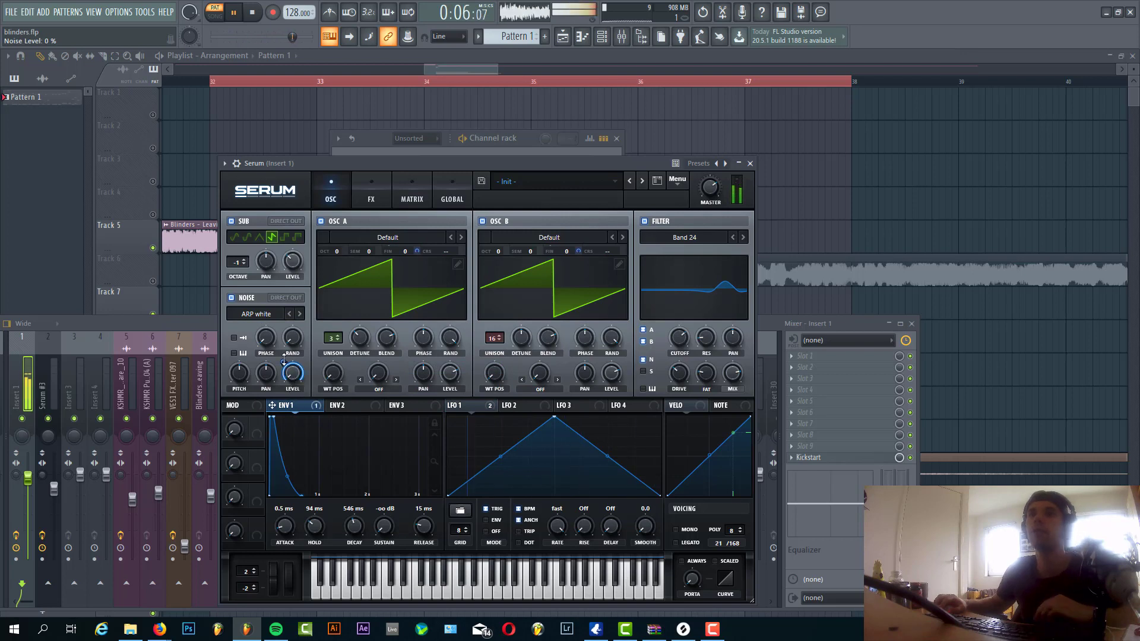
Step: Route envelope 1 to noise level and make the patch mono legato with 16 ms portamento
click(676, 530)
click(675, 542)
drag(692, 578, 695, 544)
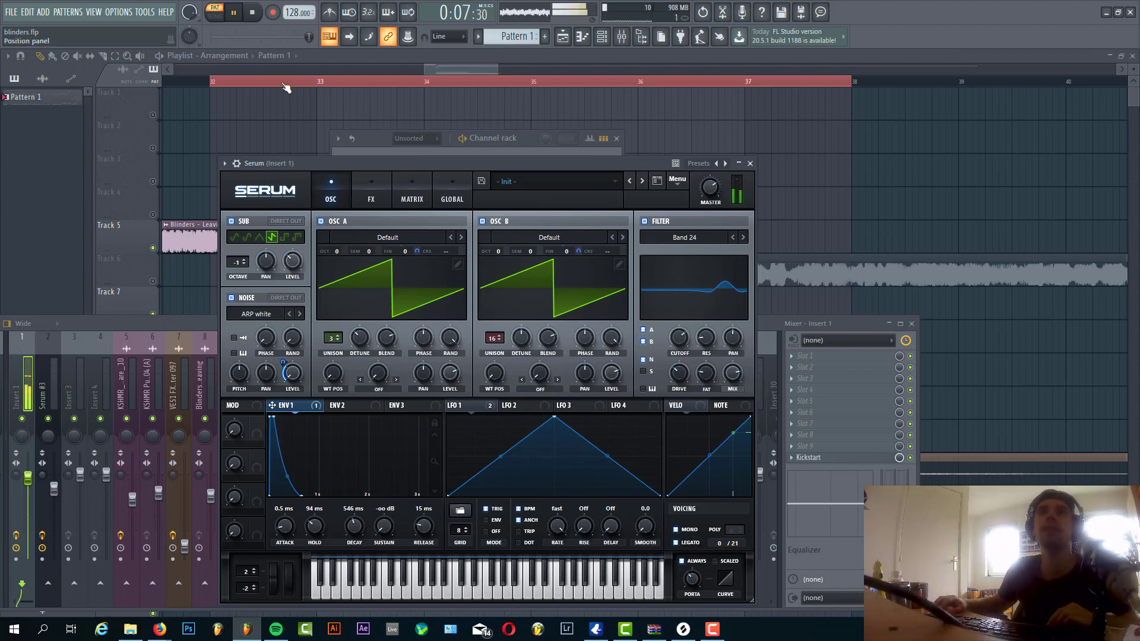
Step: Add Diode 2 distortion with increased drive and mix lowered to 30%
click(370, 201)
click(235, 223)
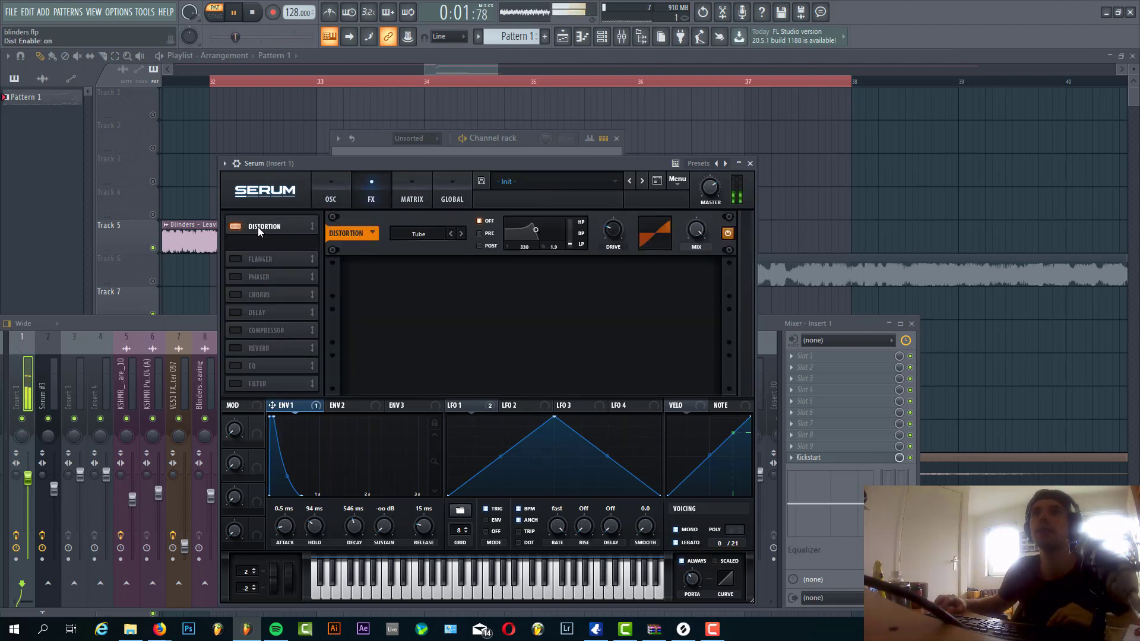
click(460, 234)
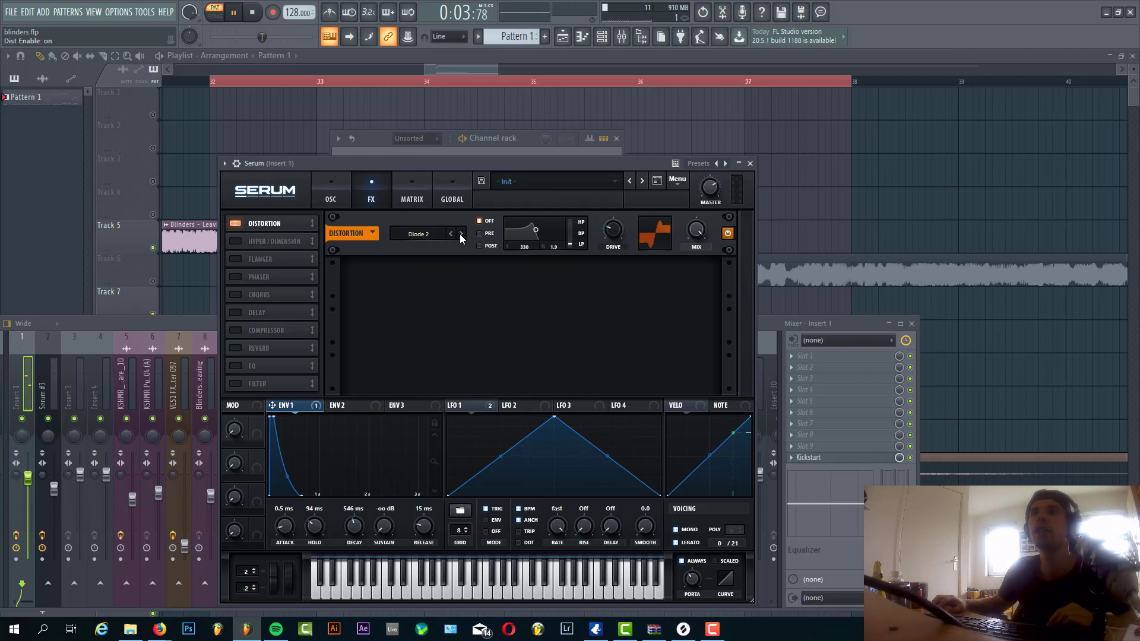
drag(615, 234, 615, 196)
drag(693, 229, 666, 294)
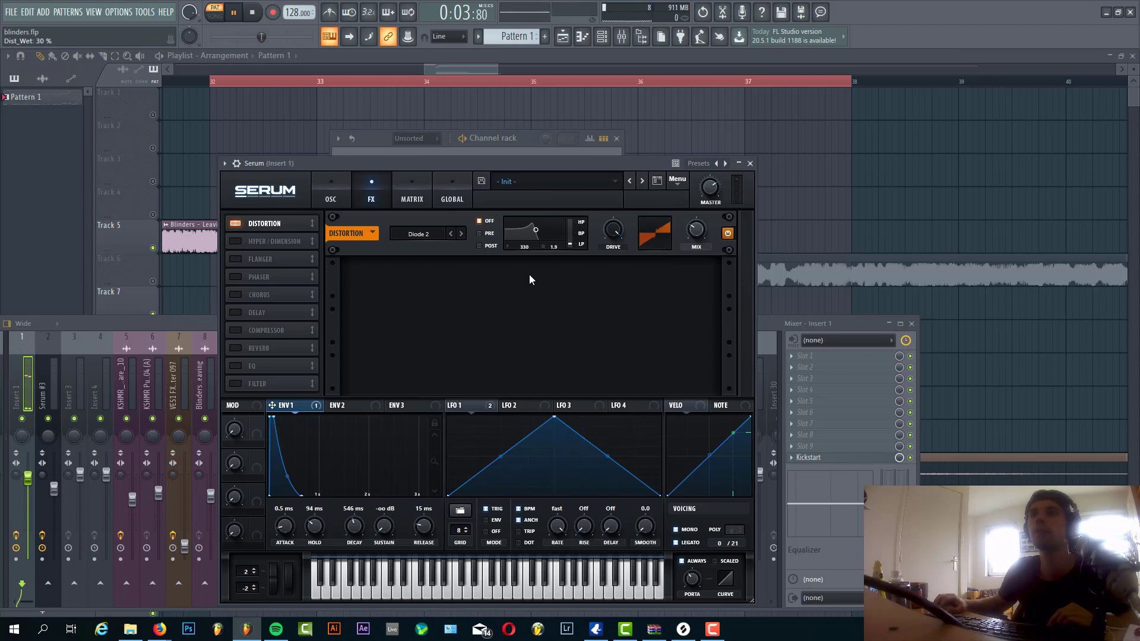
Step: Reduce envelope 1's modulation of noise level to 18
click(331, 198)
drag(283, 356, 278, 368)
click(371, 195)
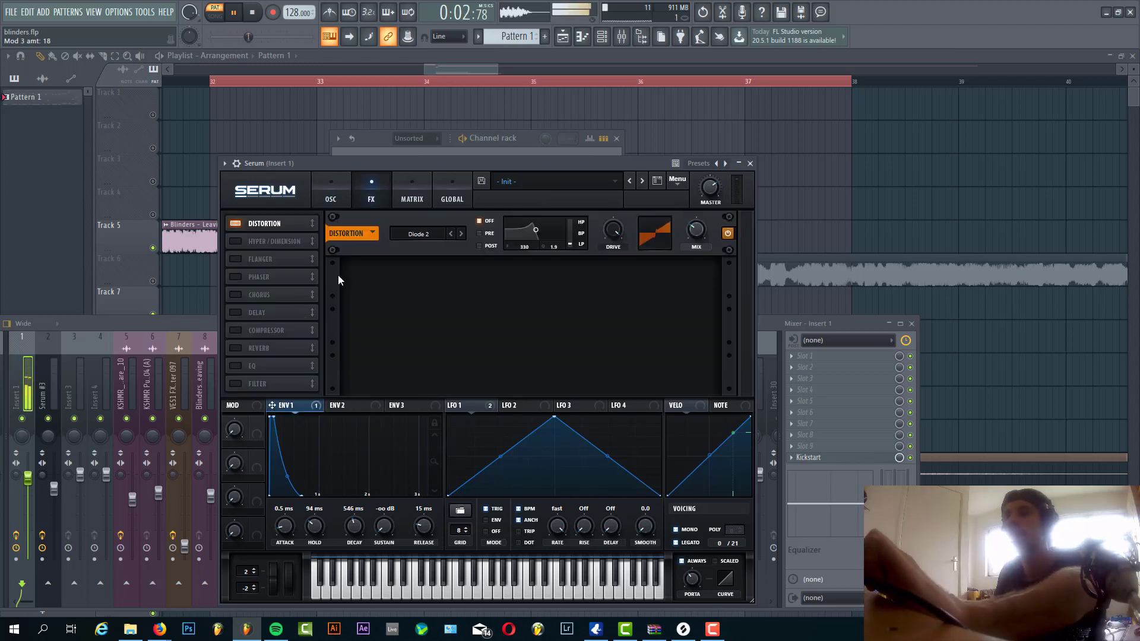
Step: Place a multiband compressor after the distortion and raise its output gain to 12.3 dB
click(252, 330)
drag(252, 330, 251, 226)
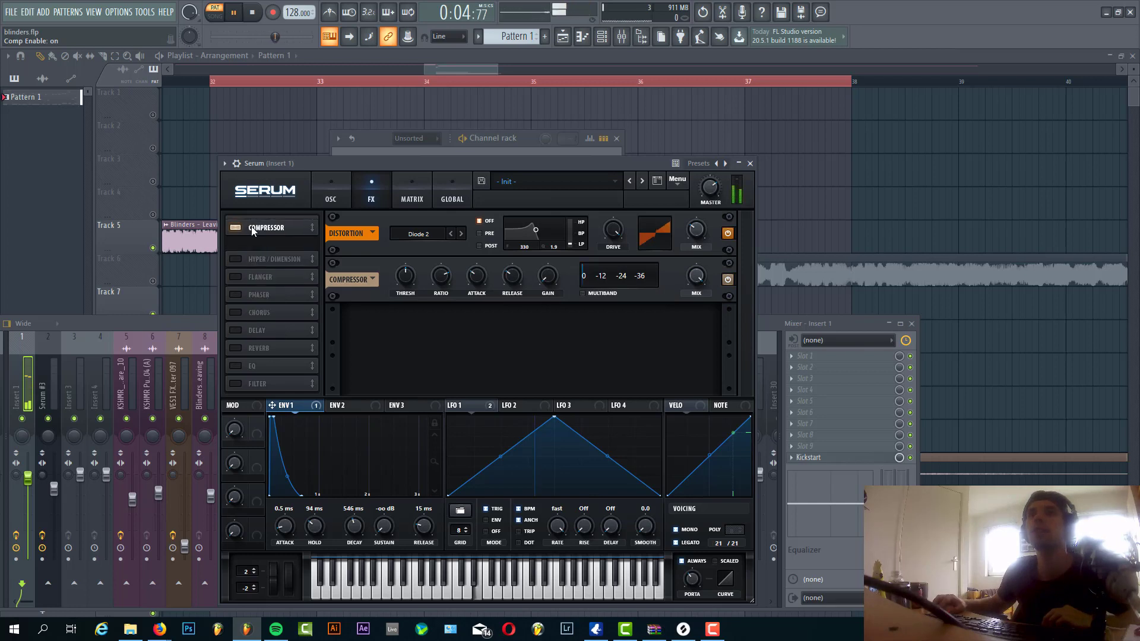
click(582, 294)
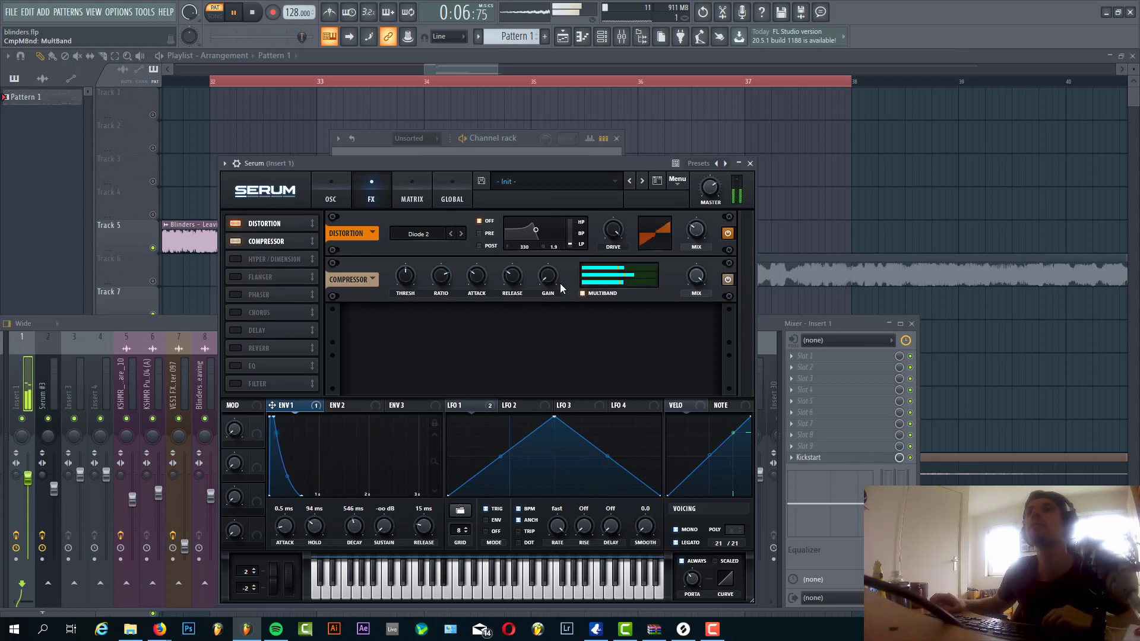
drag(546, 285, 542, 272)
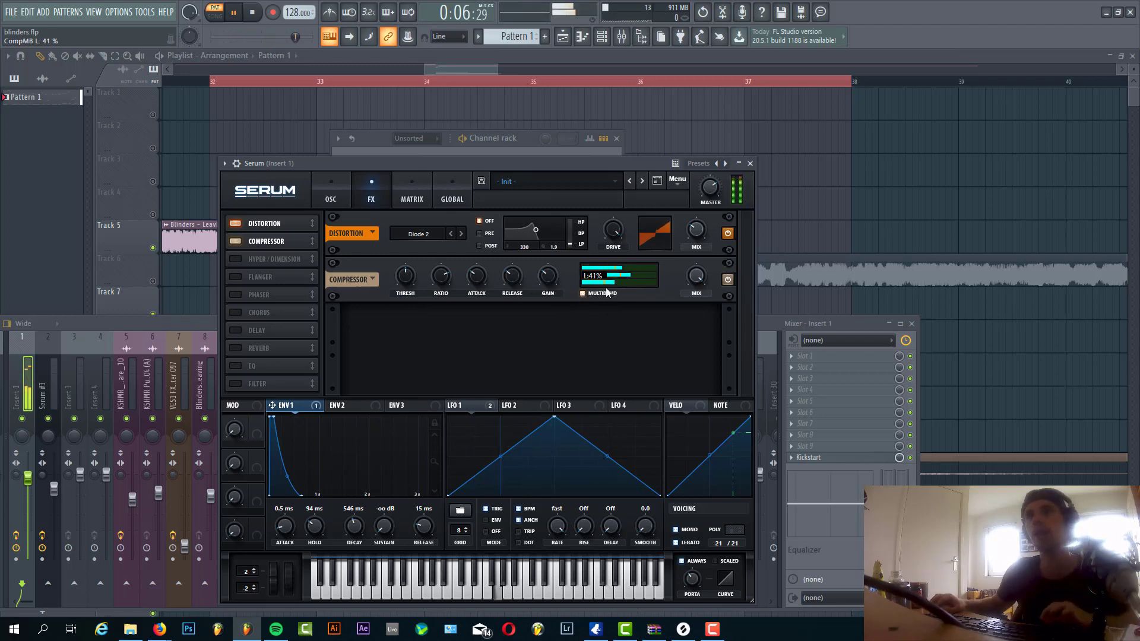
Step: Enable the EQ, move it third in the effects chain, and boost its high band
click(237, 366)
click(237, 365)
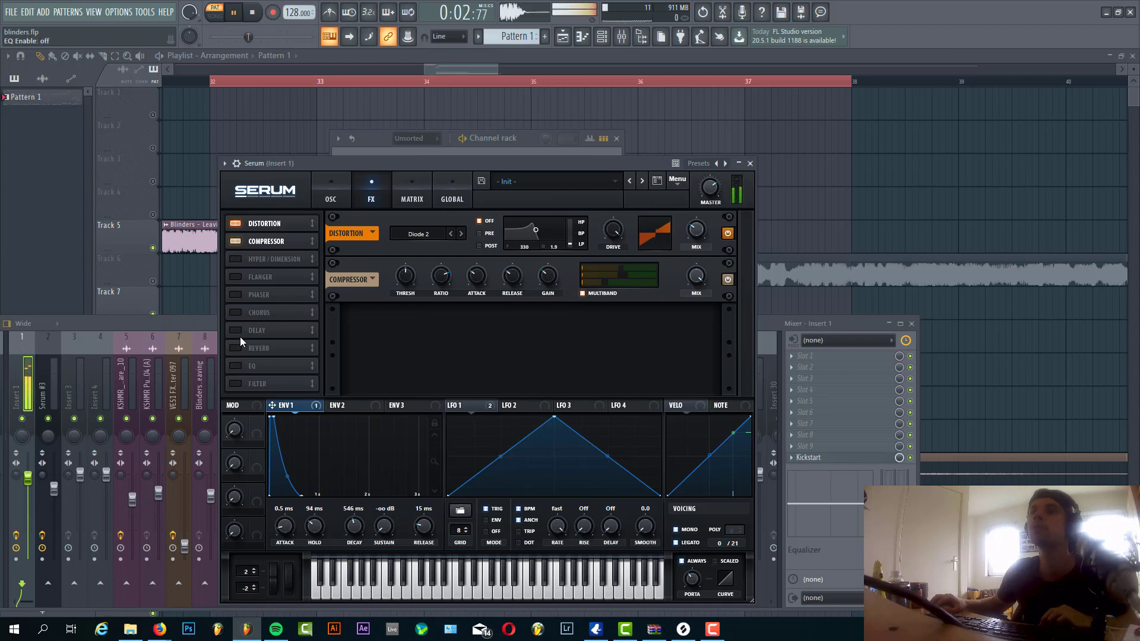
click(238, 367)
drag(262, 368, 288, 262)
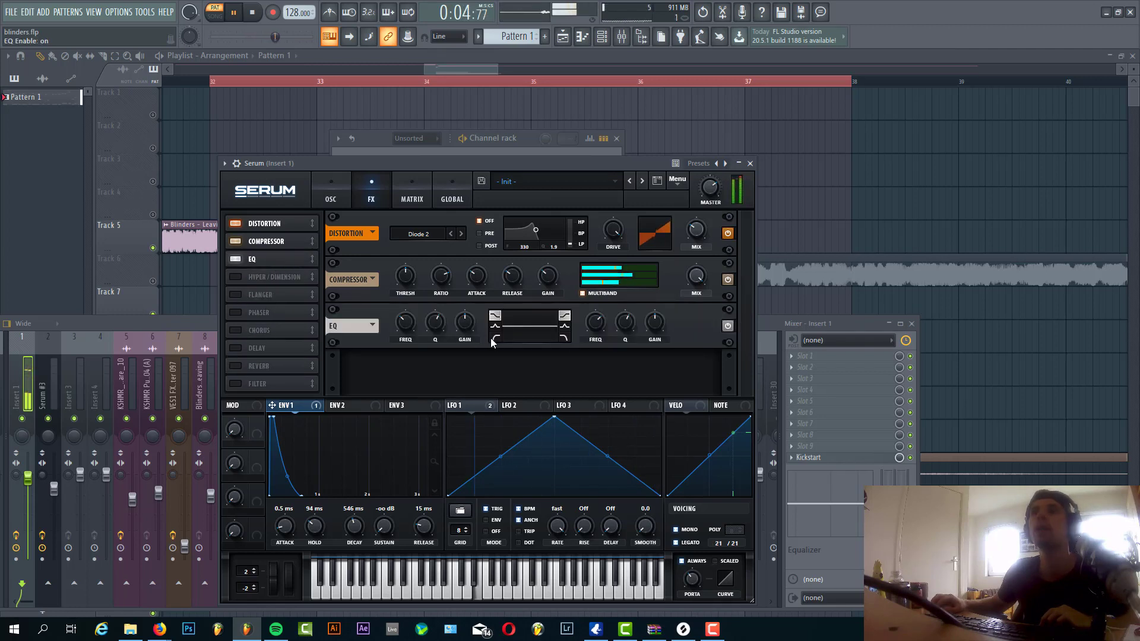
mouse_move(425, 327)
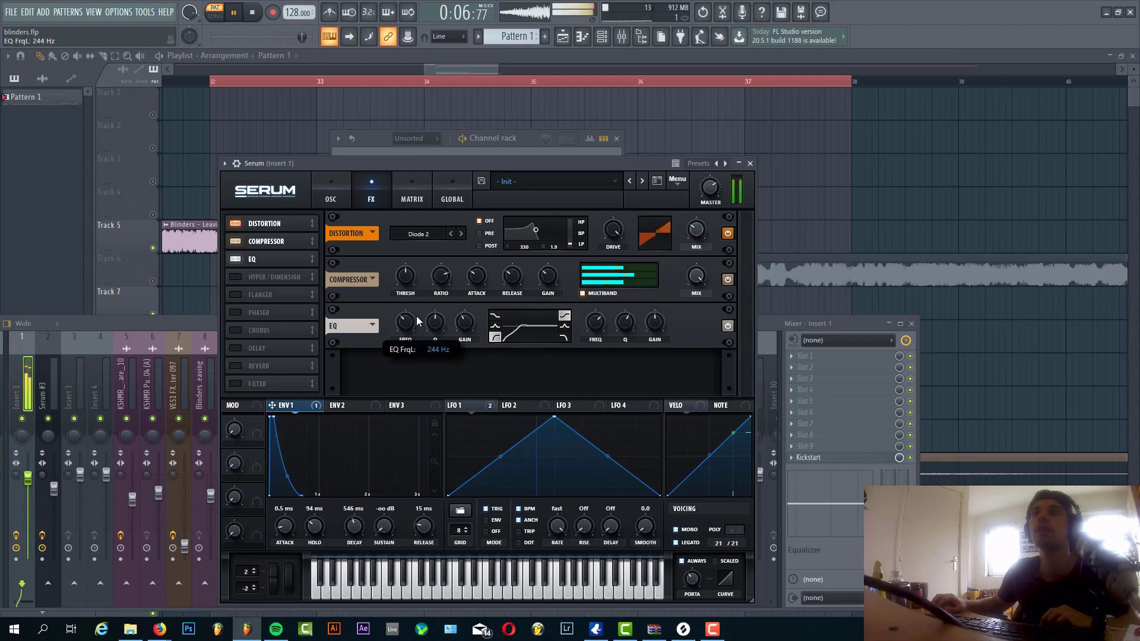
drag(652, 327, 653, 306)
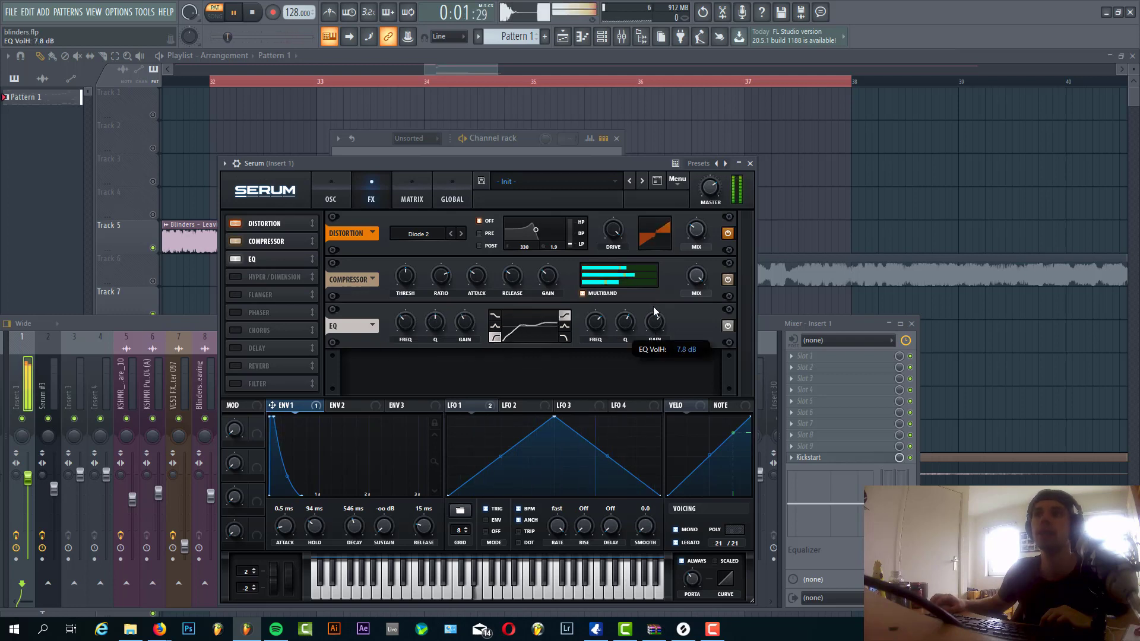
Step: Turn on Serum's filter effect as Misc > Formant-I at 24% mix, then bypass it briefly to compare
mouse_move(650, 330)
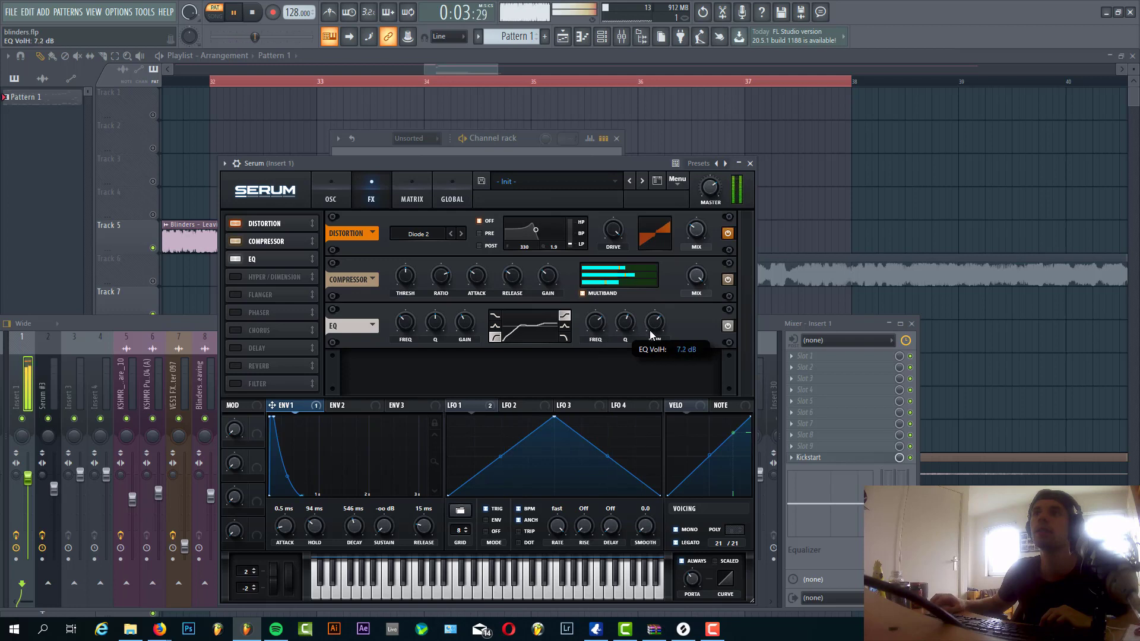
mouse_move(597, 333)
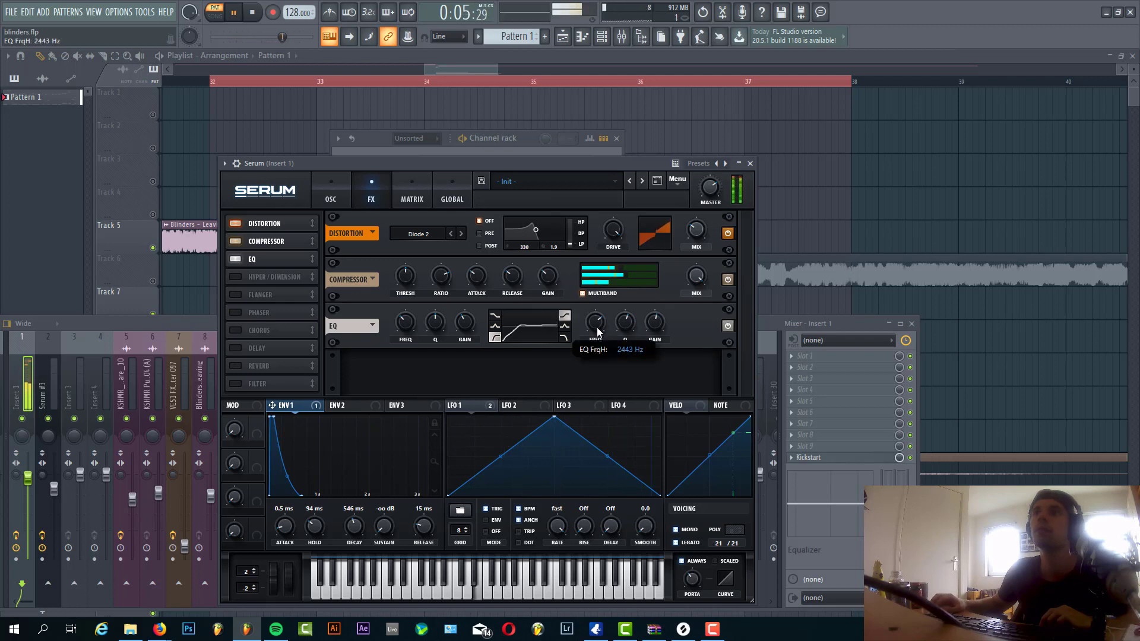
click(235, 383)
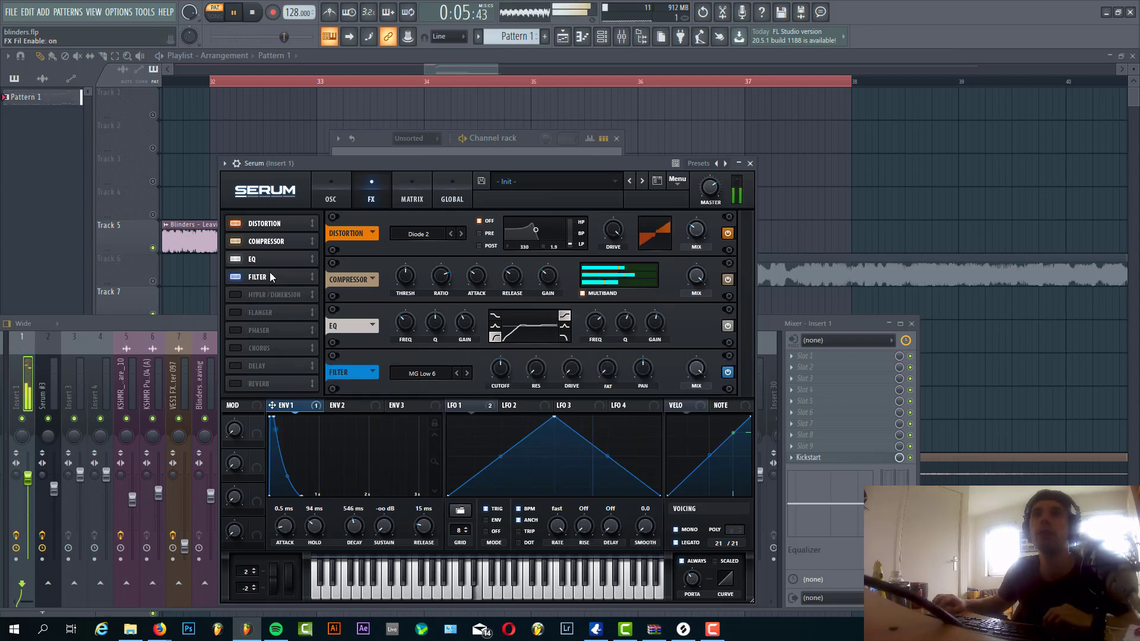
click(410, 370)
mouse_move(439, 425)
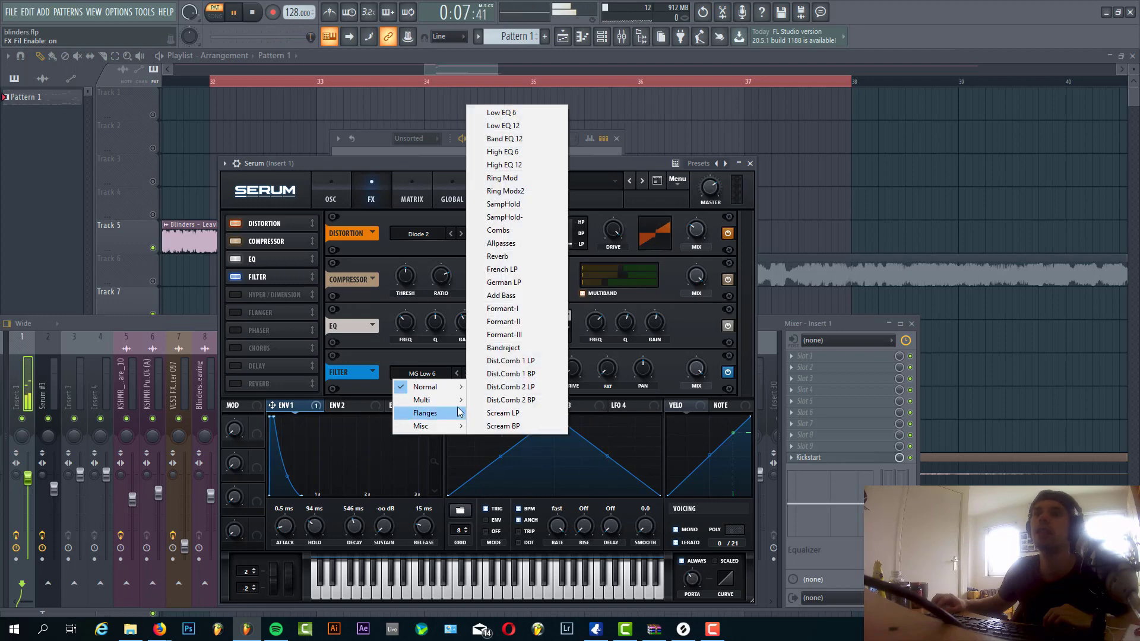
click(502, 308)
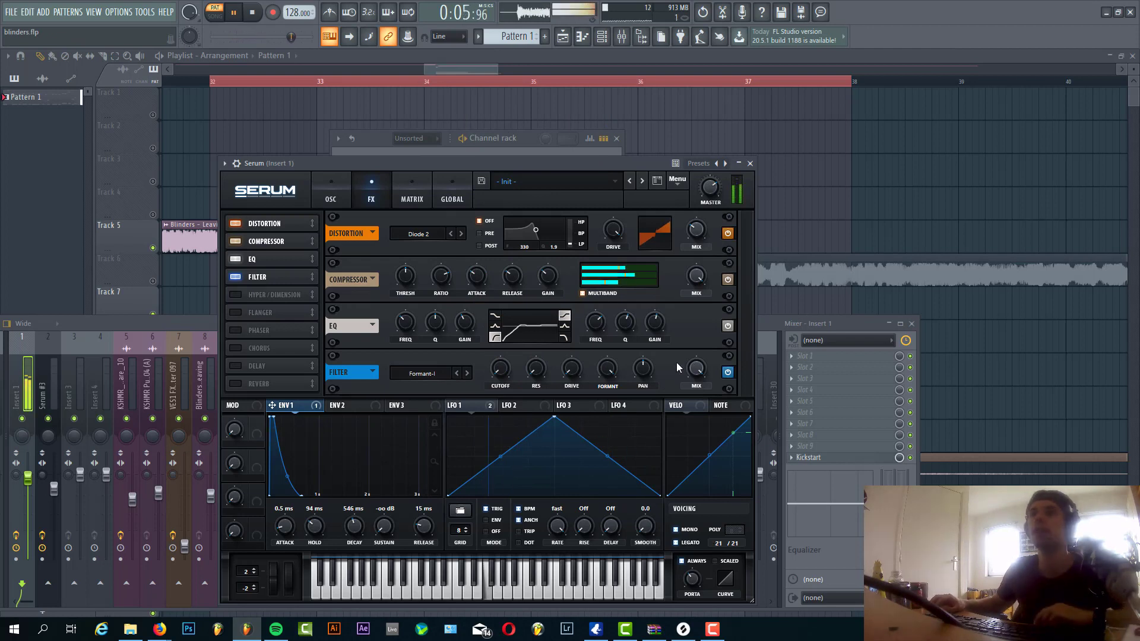
drag(668, 422, 661, 439)
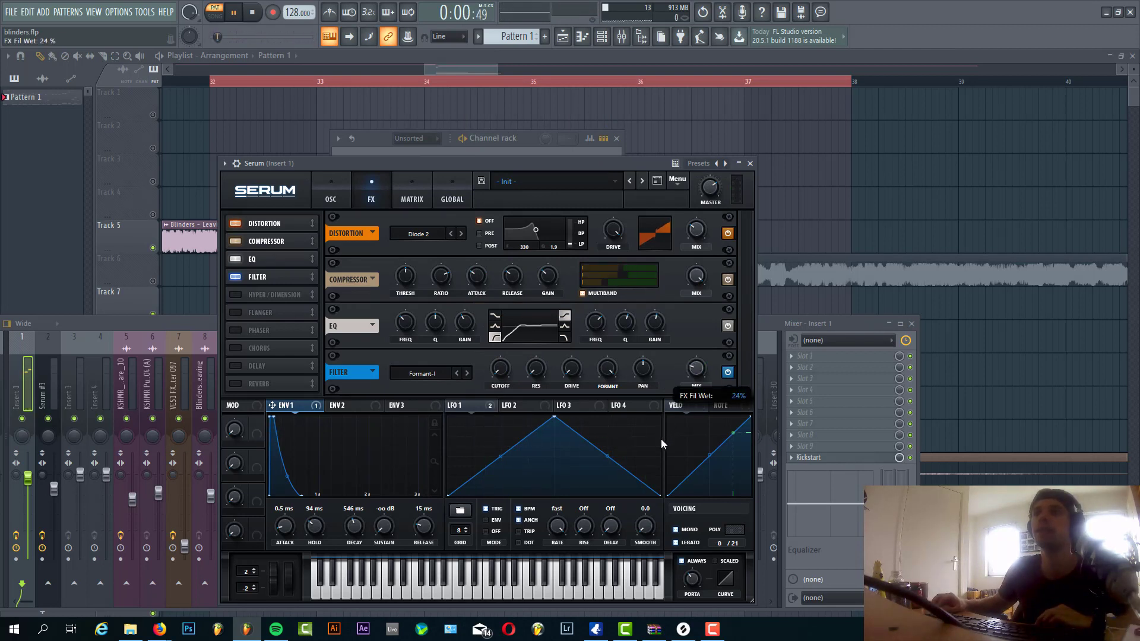
click(728, 372)
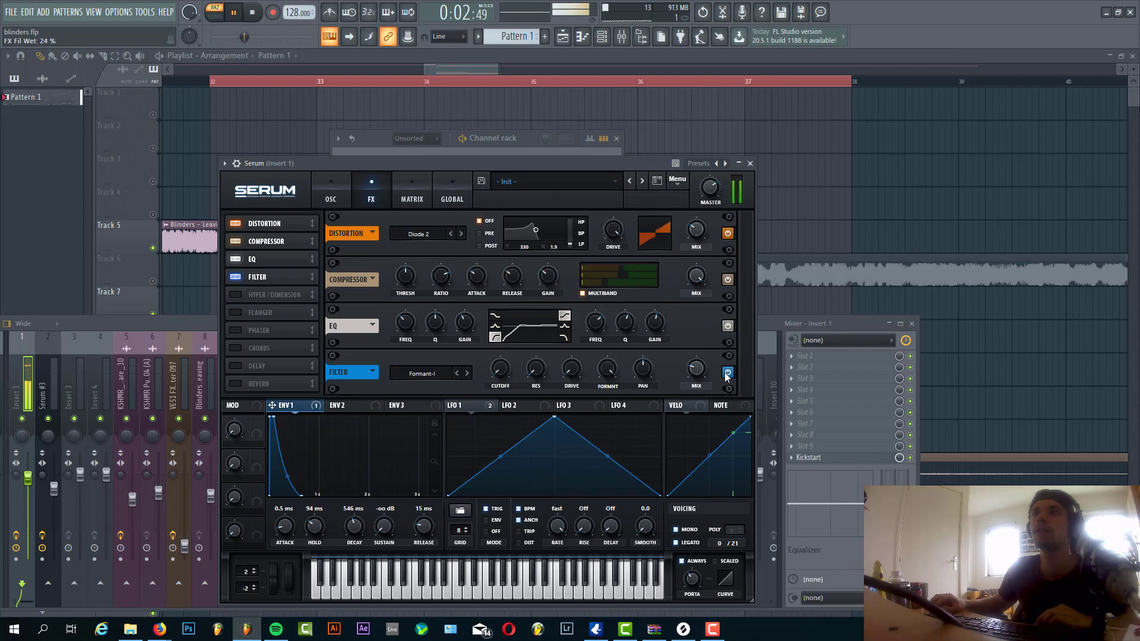
click(727, 373)
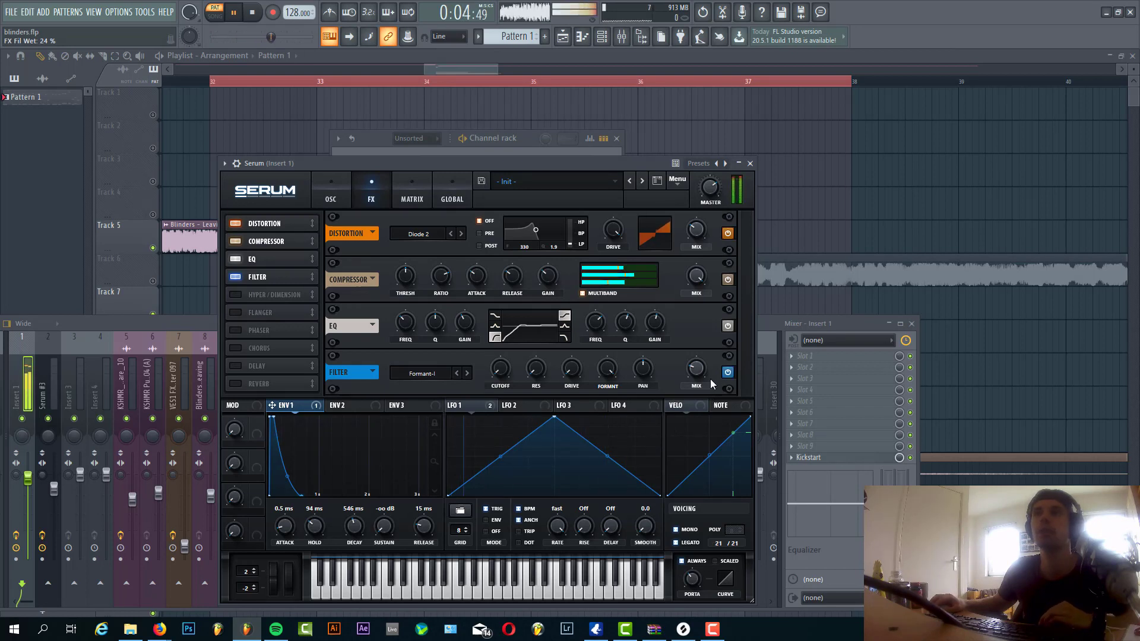
Step: Add a 29%-wet ping-pong delay and a reverb with raised low cut, then move Serum aside
click(235, 366)
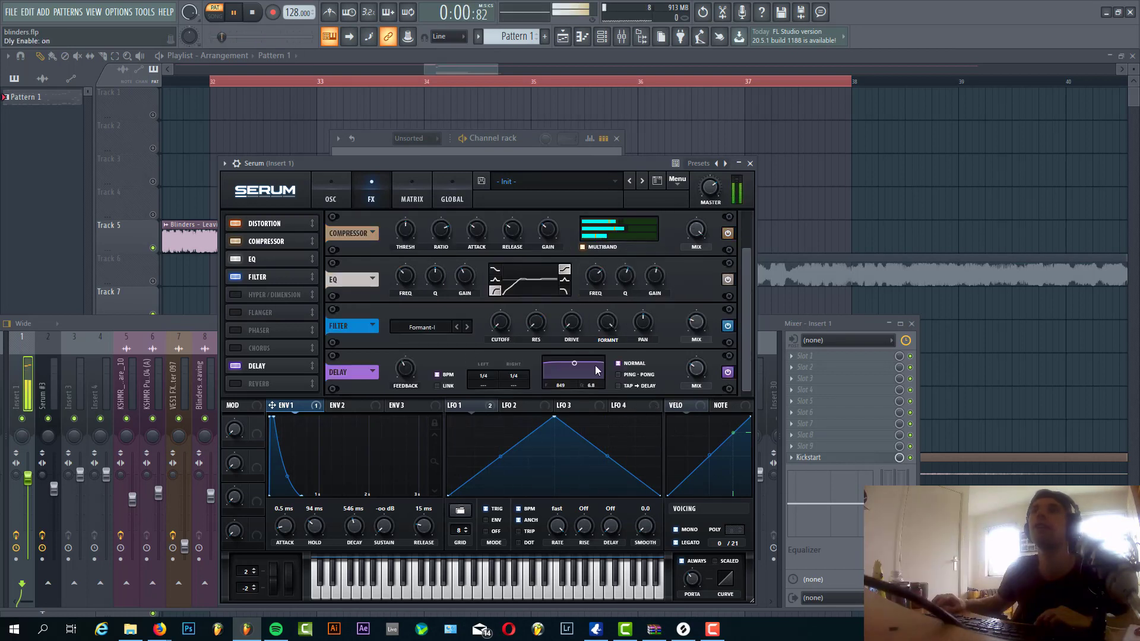
click(623, 377)
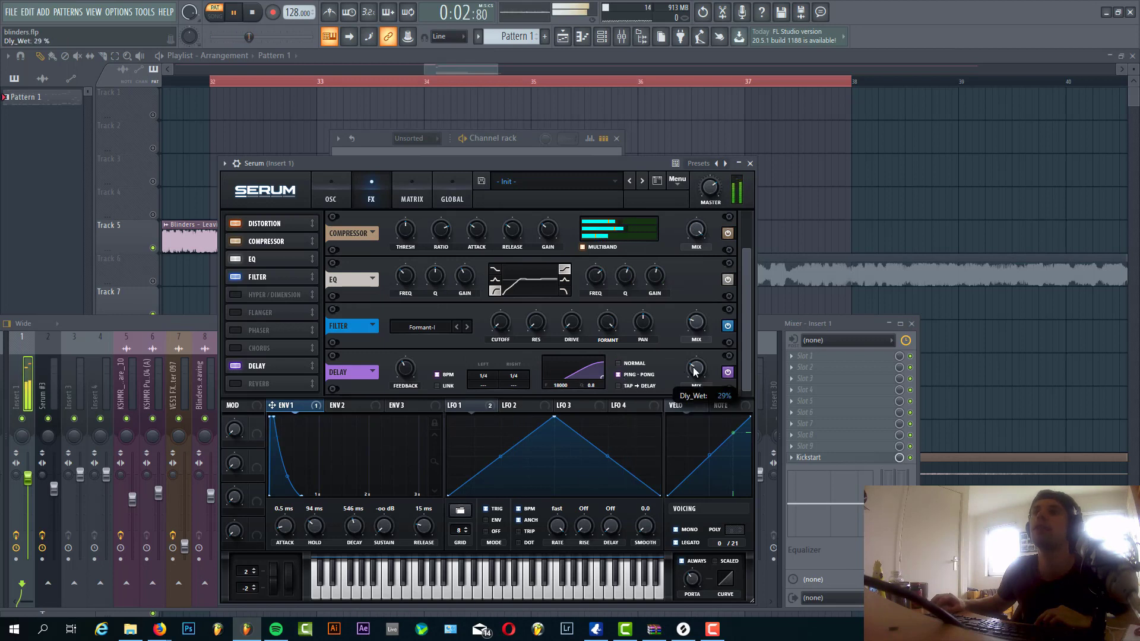
click(234, 383)
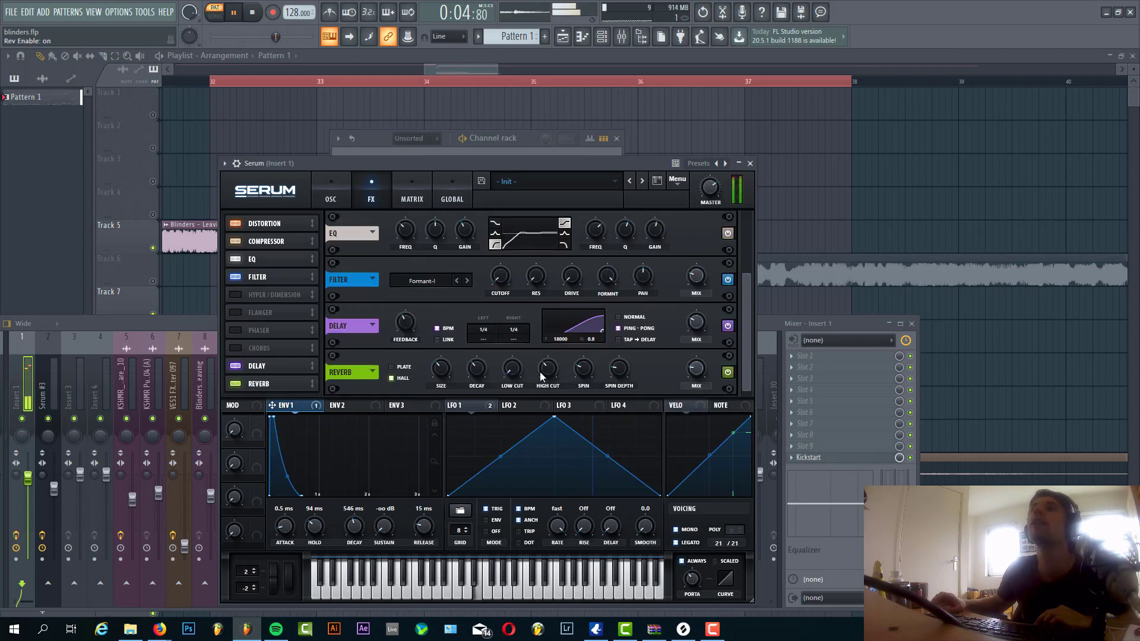
scroll(507, 371, up, 2)
scroll(509, 373, up, 4)
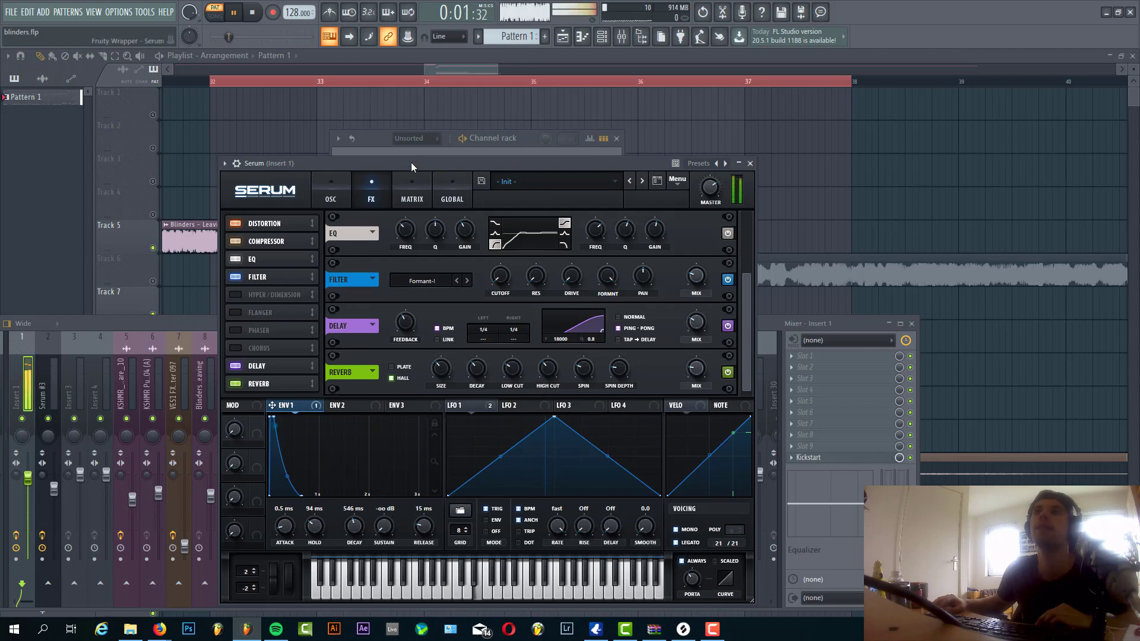
drag(410, 162, 687, 209)
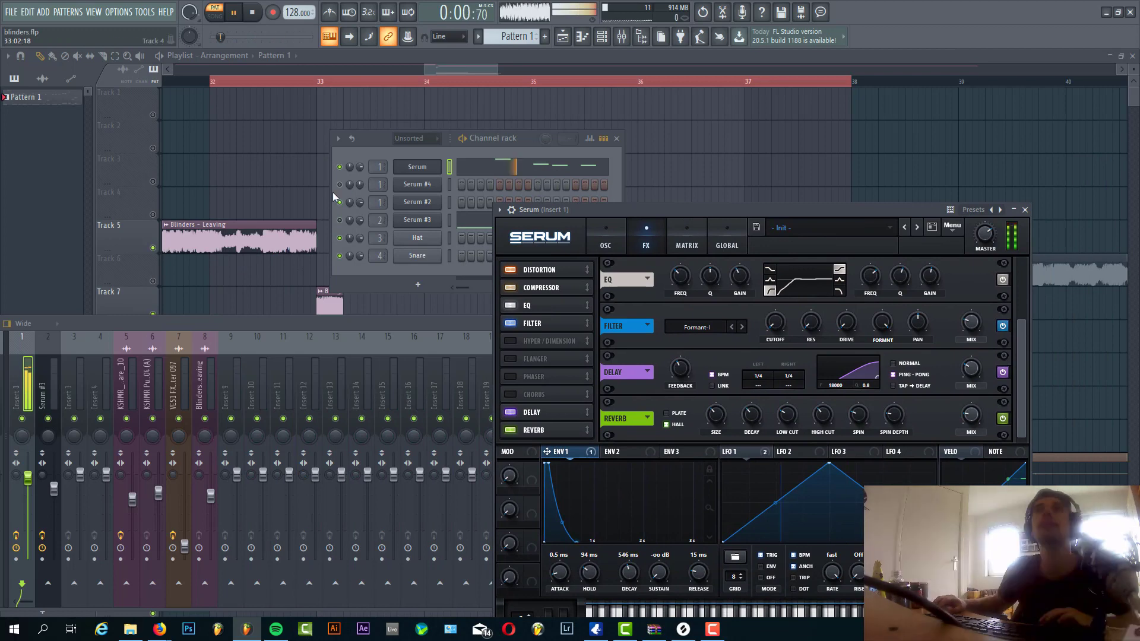
Step: Open the Serum #3 channel and reset the synth to its init preset
click(339, 168)
click(340, 220)
click(416, 219)
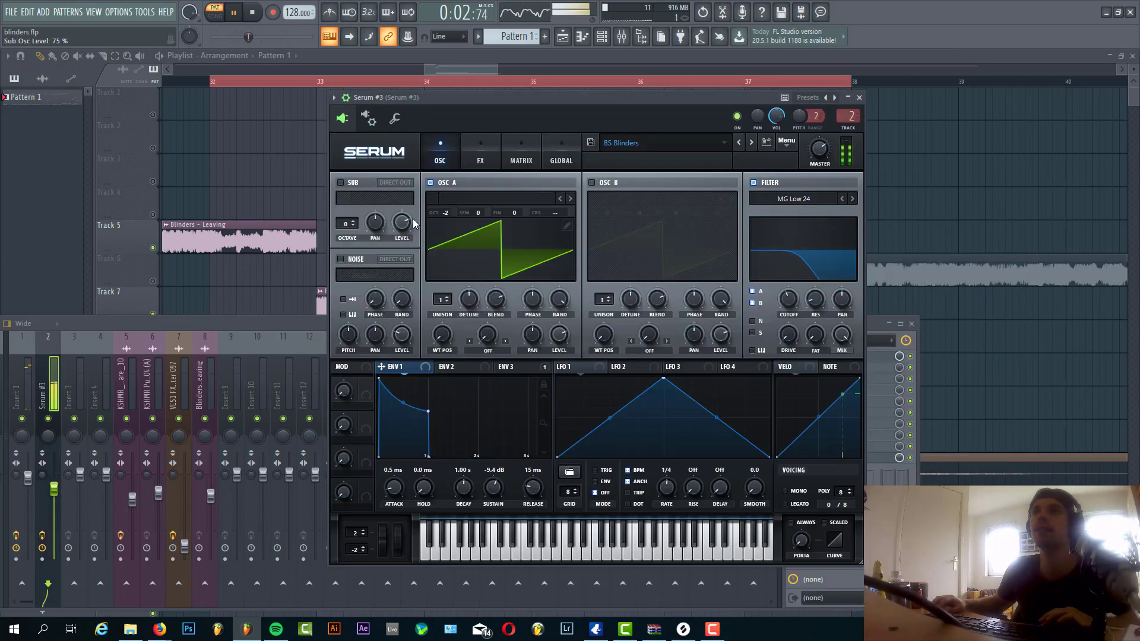
click(788, 147)
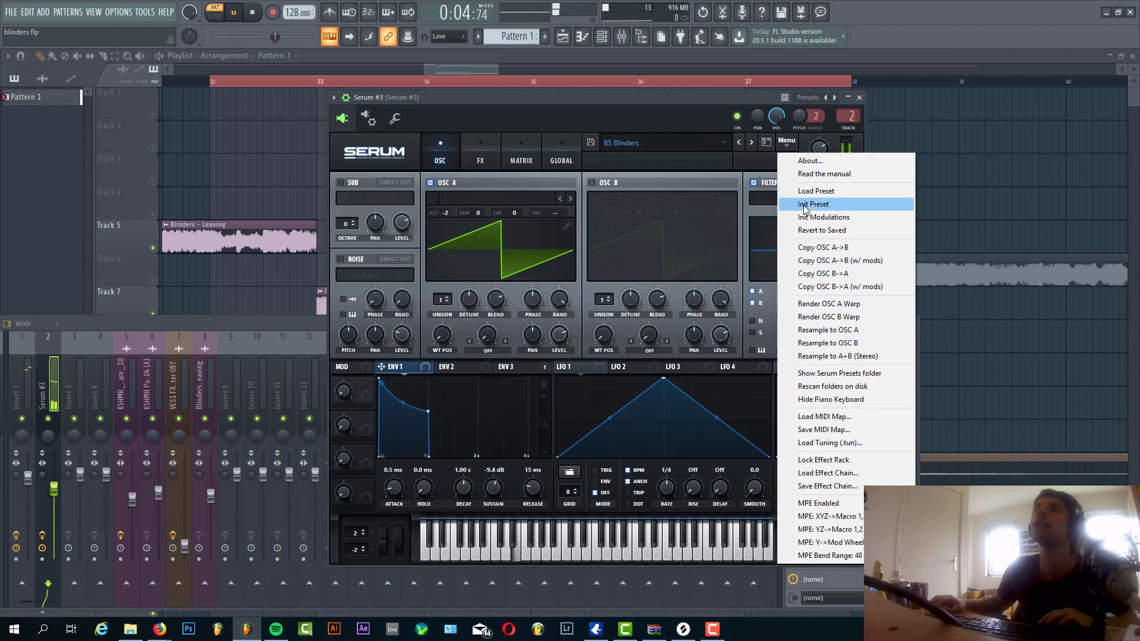
click(798, 202)
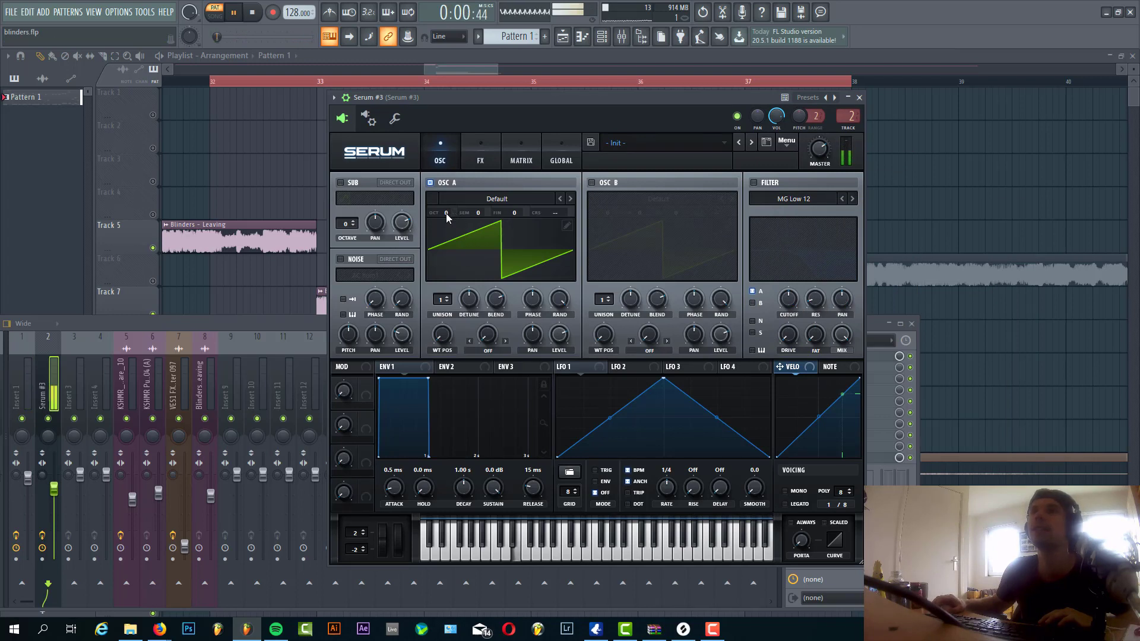
Step: Set OSC A to -2 octaves, ENV1 sustain to -6.4 dB, and an MG Low 24 filter at 205 Hz
drag(446, 212, 446, 221)
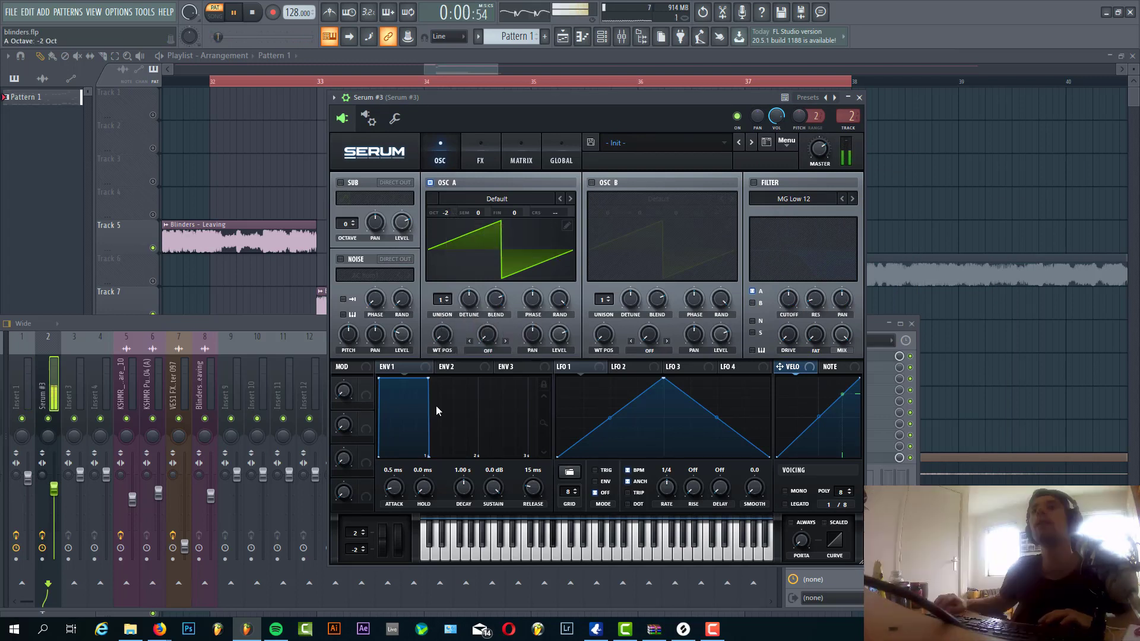
drag(427, 378, 417, 401)
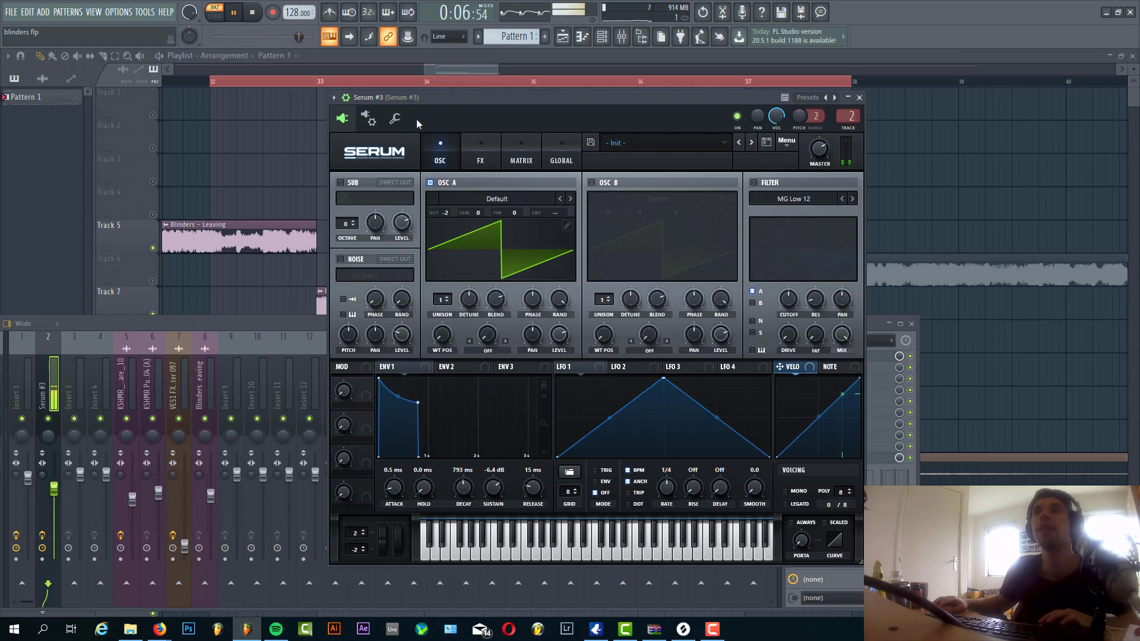
click(492, 143)
click(440, 163)
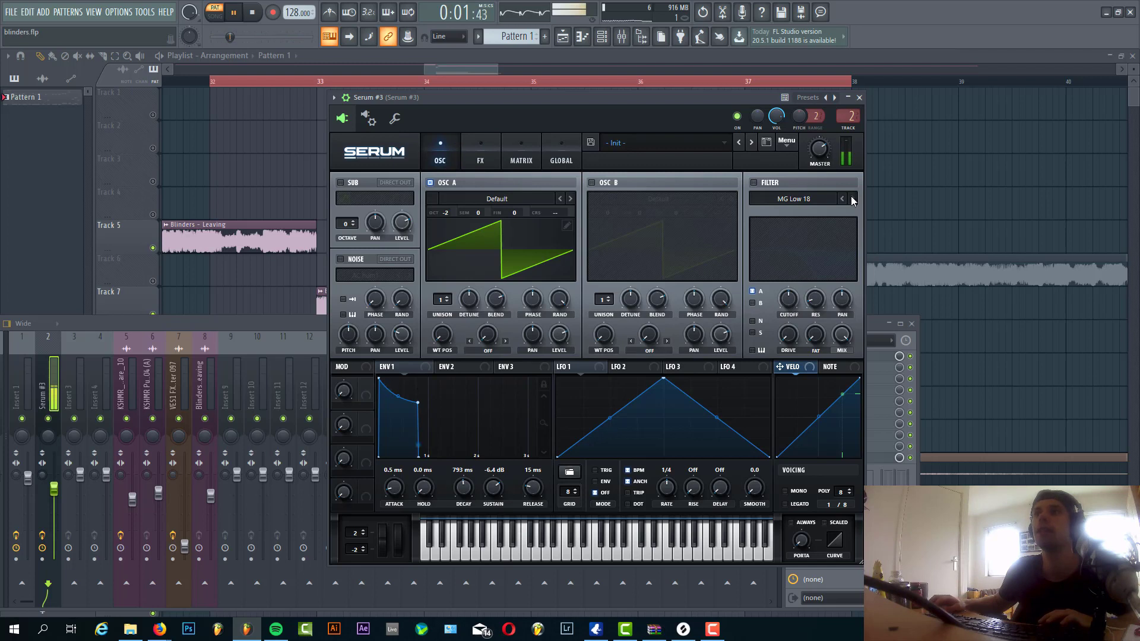
click(851, 199)
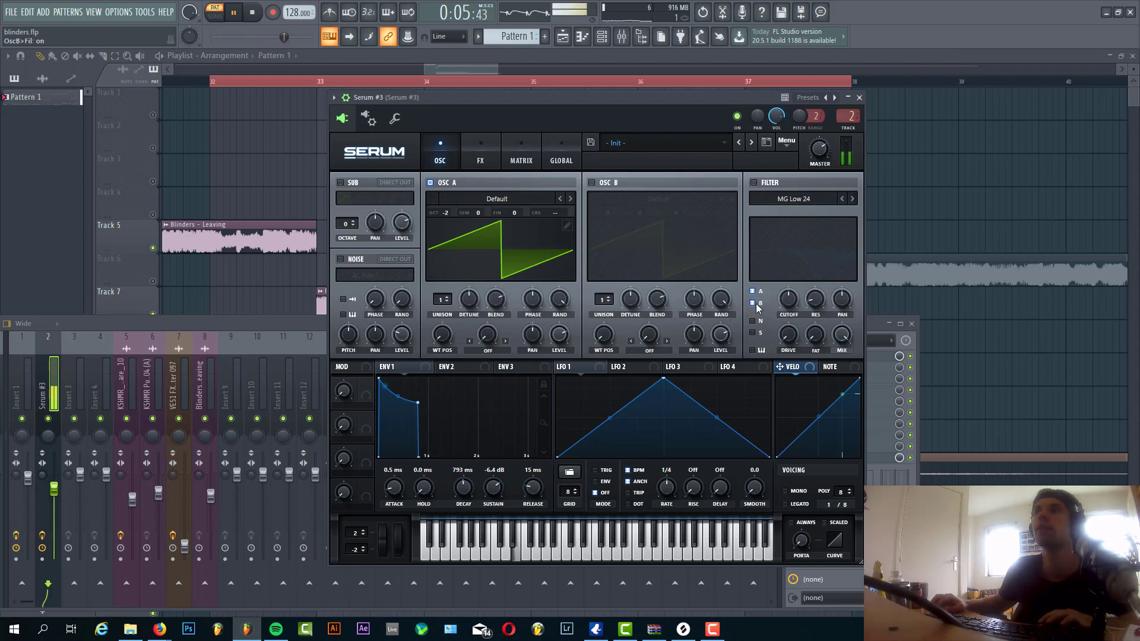
click(754, 182)
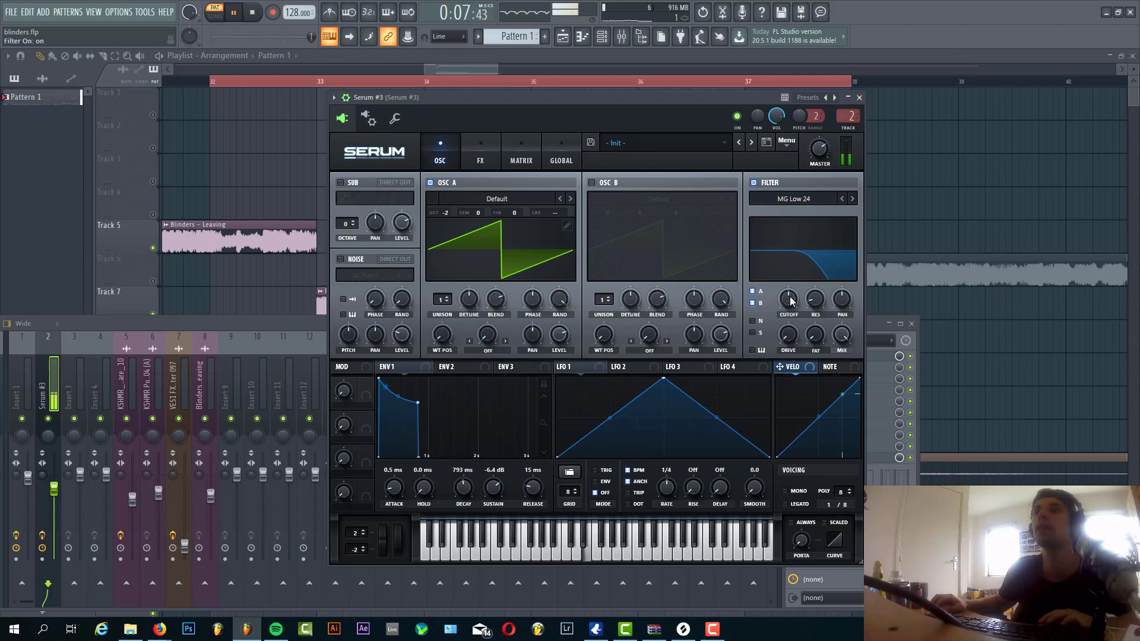
drag(789, 301, 783, 302)
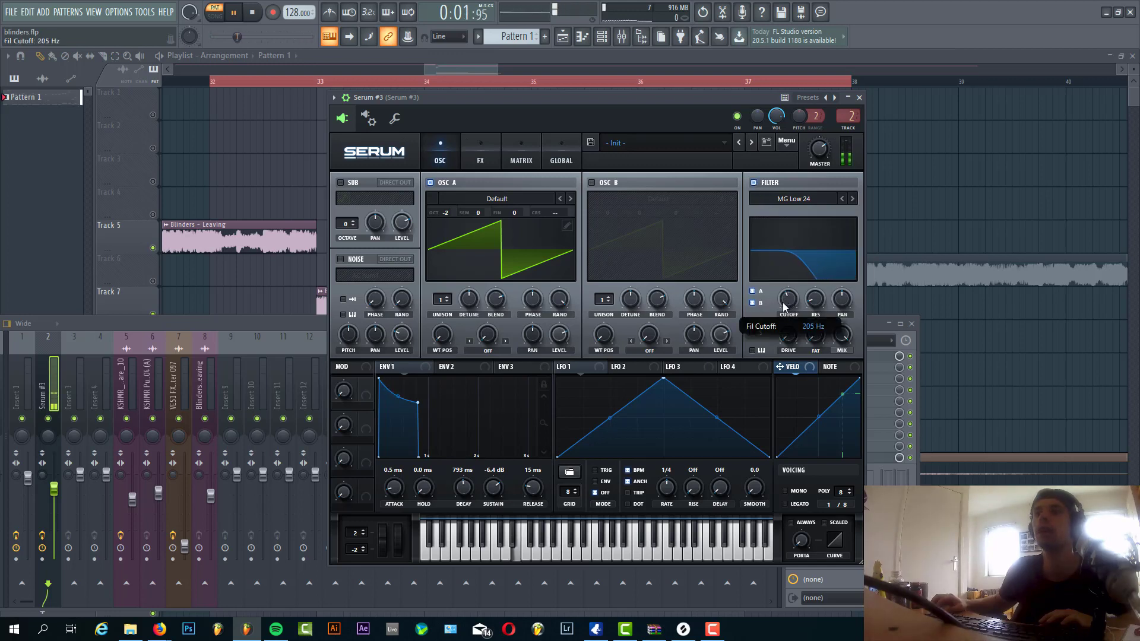
Step: Turn on Diode 1 distortion at 36% drive with its filter set to post at 0.1 bandwidth
click(478, 149)
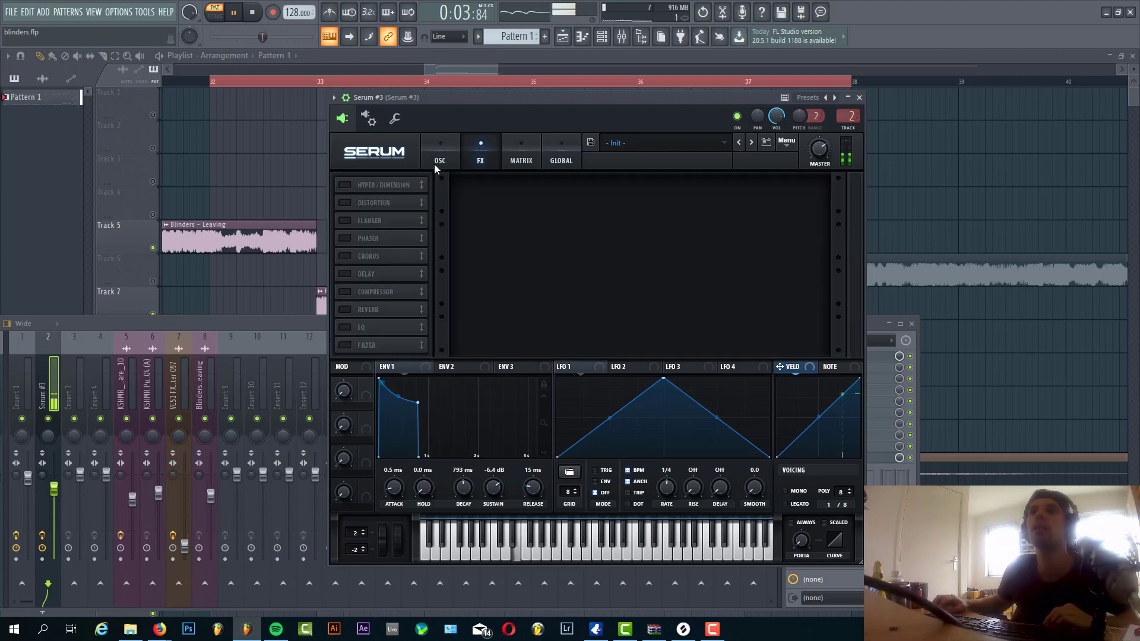
click(345, 203)
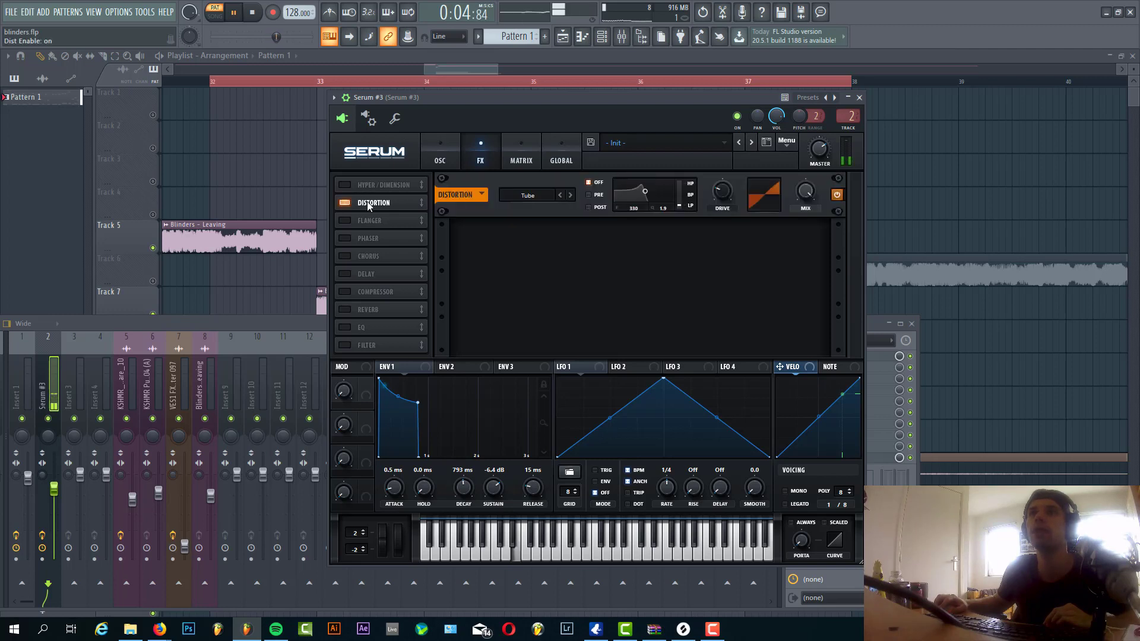
click(570, 195)
click(570, 194)
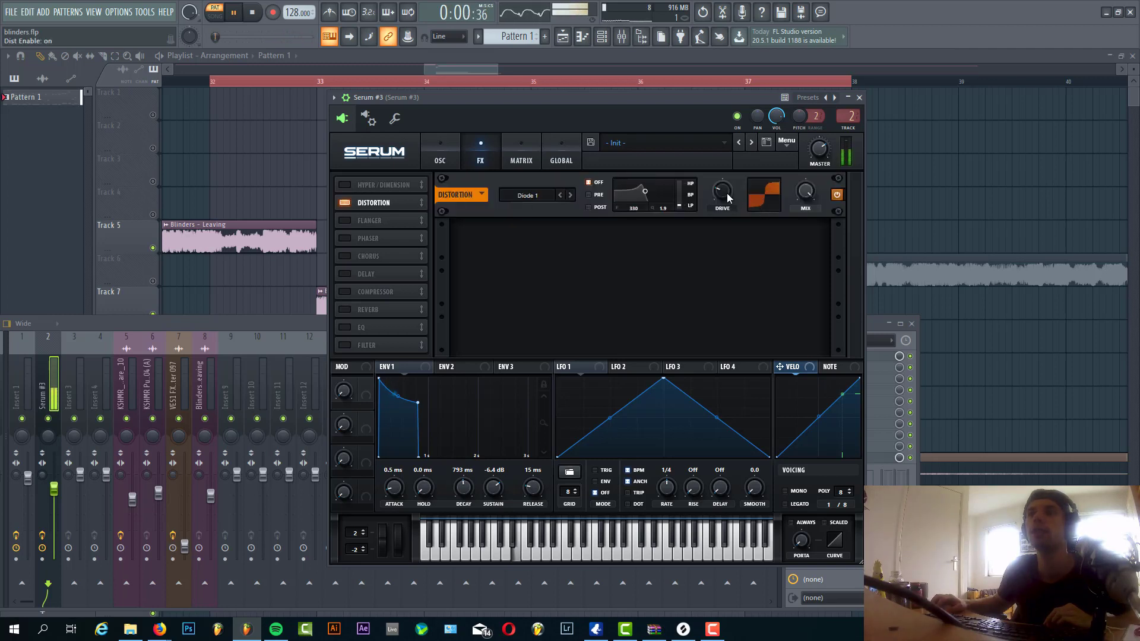
mouse_move(729, 197)
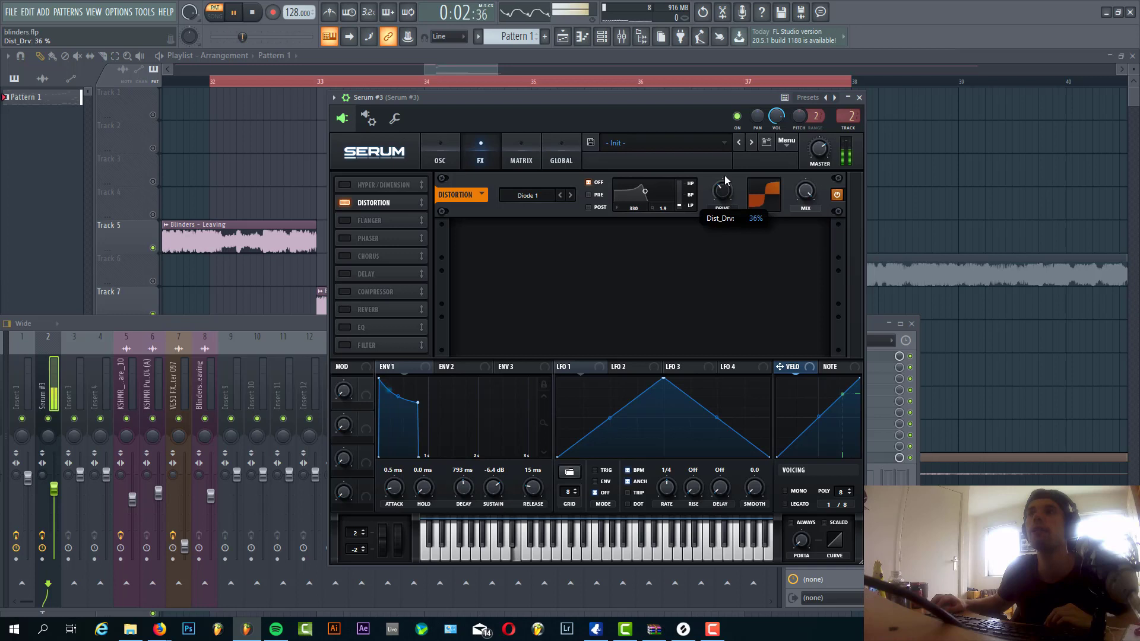
click(589, 207)
drag(639, 195, 647, 217)
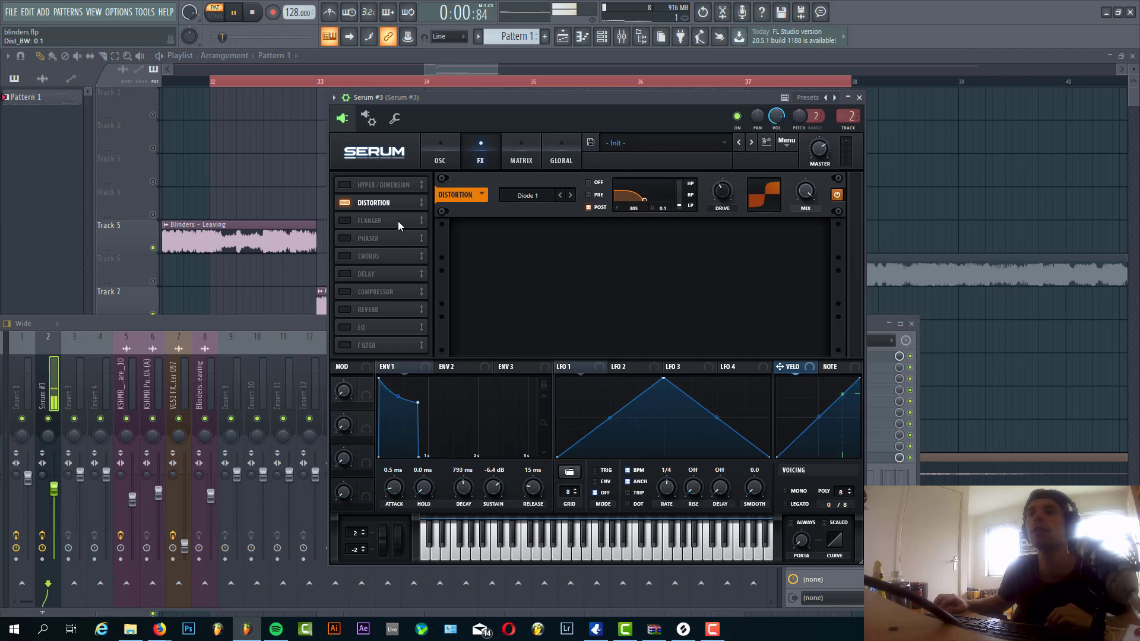
Step: Enable Hyper/Dimension with Hyper mix lowered, Dimension mix raised and size at 30%
click(344, 202)
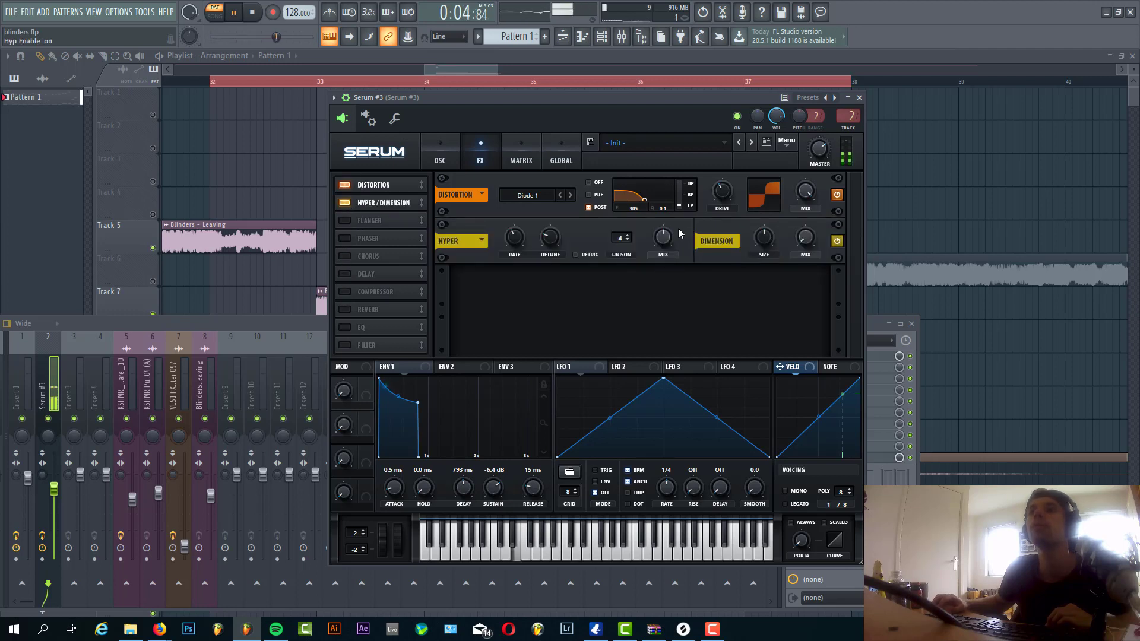
drag(667, 245, 662, 270)
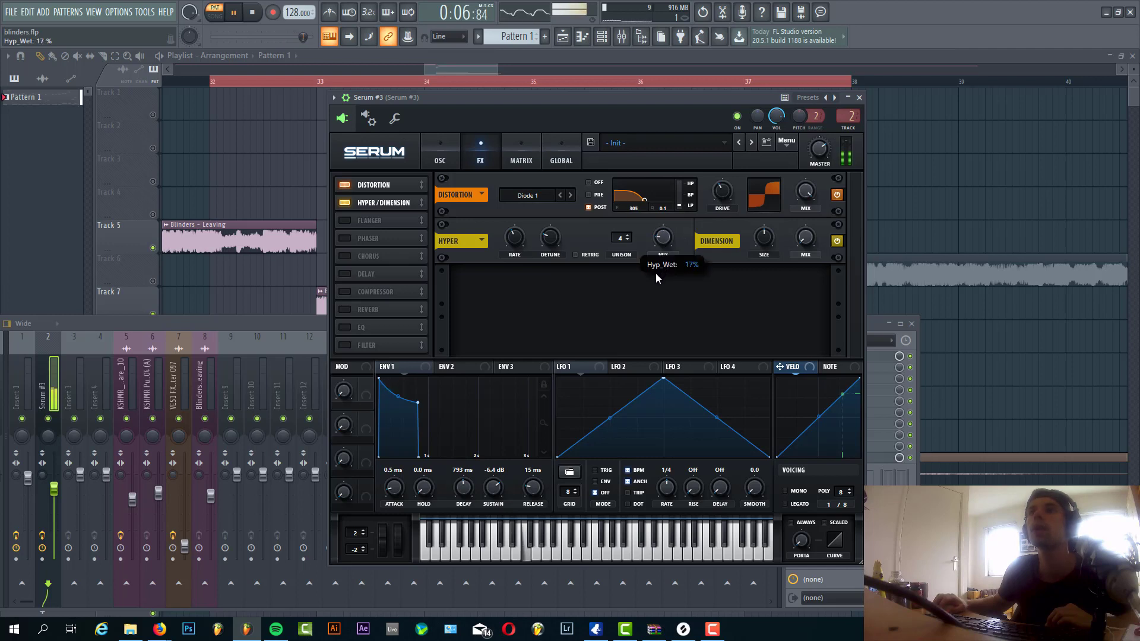
drag(811, 245, 764, 250)
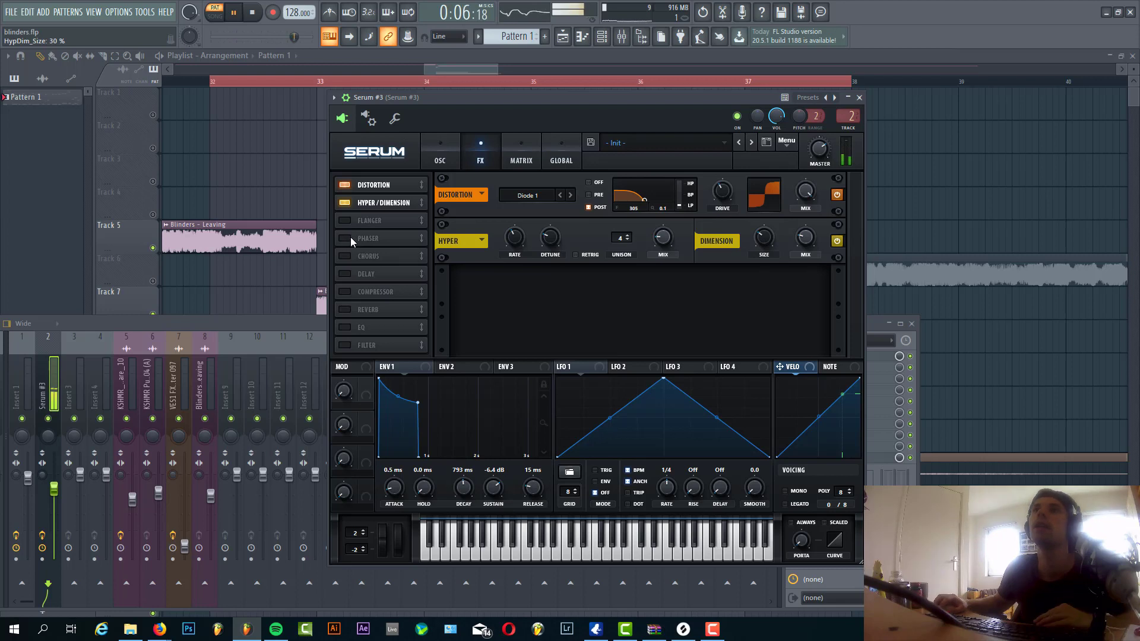
Step: Enable the phaser at 3488 Hz frequency with its mix lowered to 34%
click(346, 238)
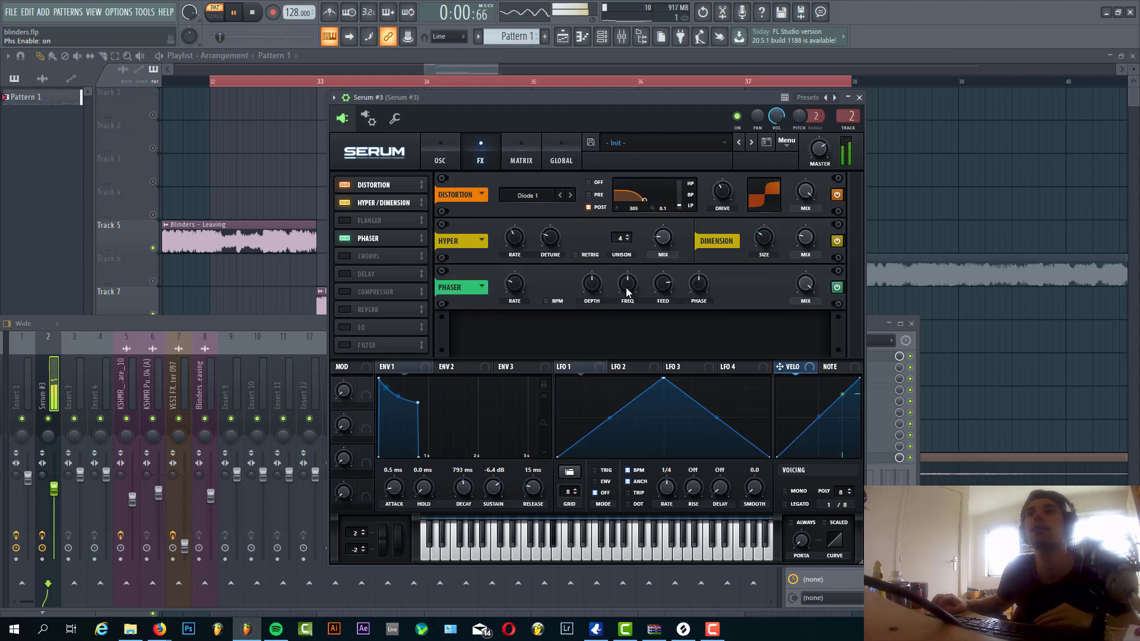
drag(627, 291, 627, 257)
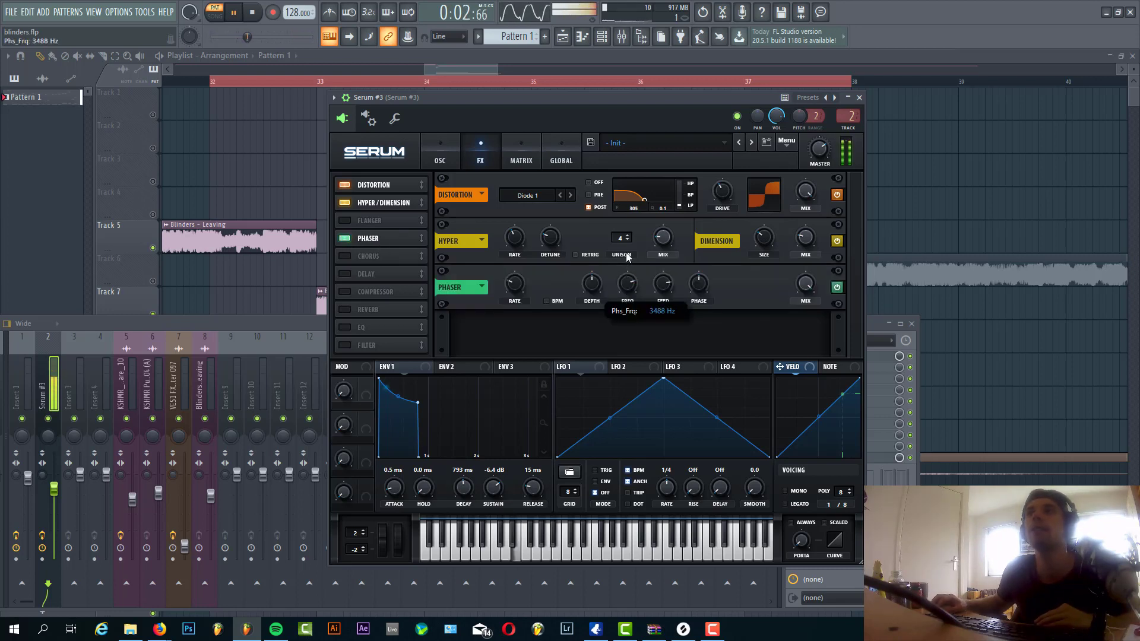
drag(803, 282, 781, 346)
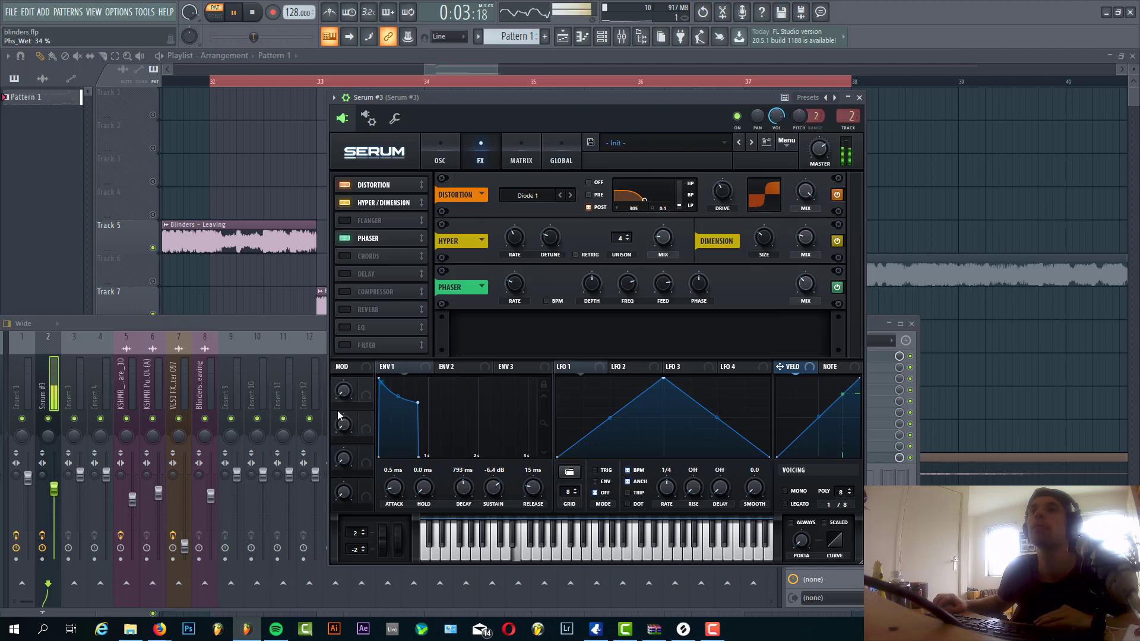
Step: Enable a multiband compressor after the phaser, high band at 0% and gain at 14.0 dB
click(346, 291)
drag(365, 294, 377, 256)
click(692, 347)
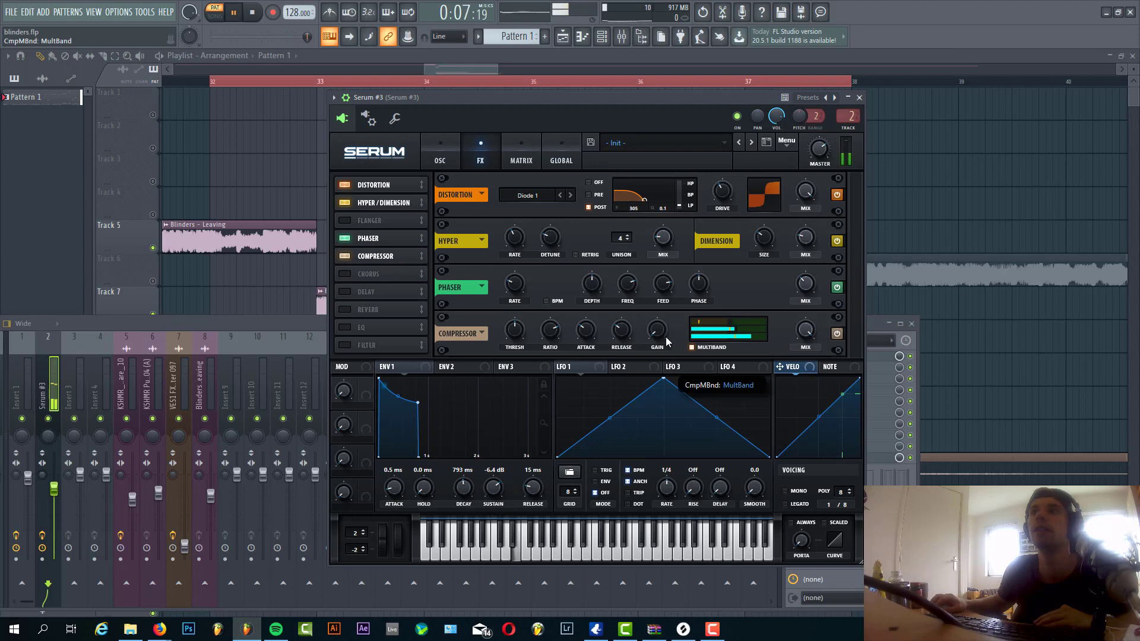
drag(663, 339, 665, 285)
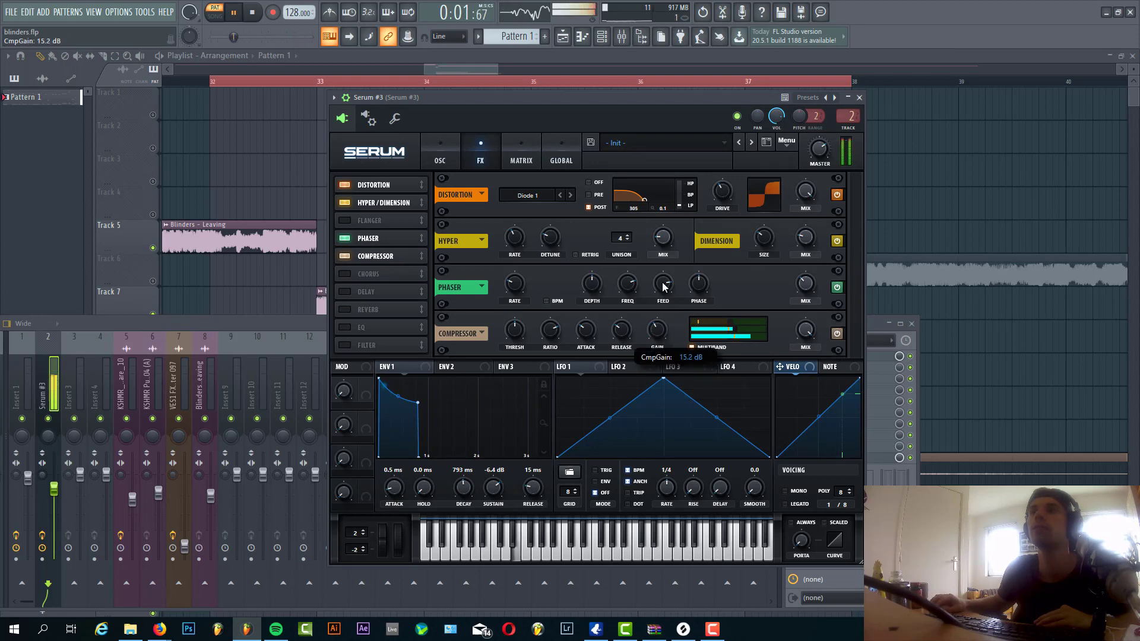
drag(728, 321, 590, 354)
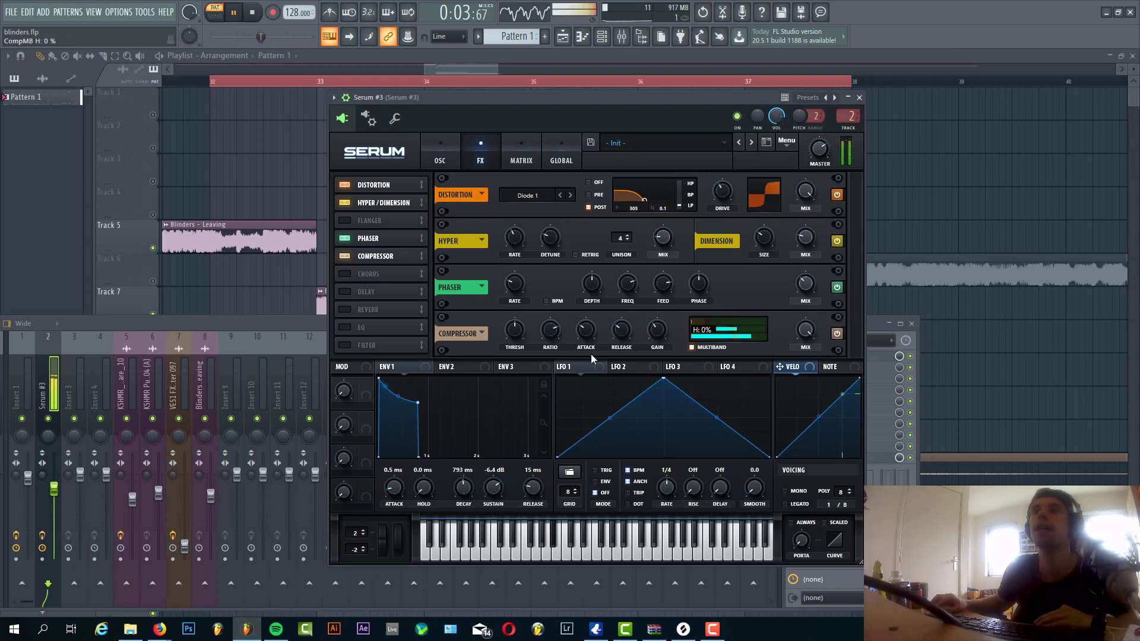
drag(655, 329, 652, 330)
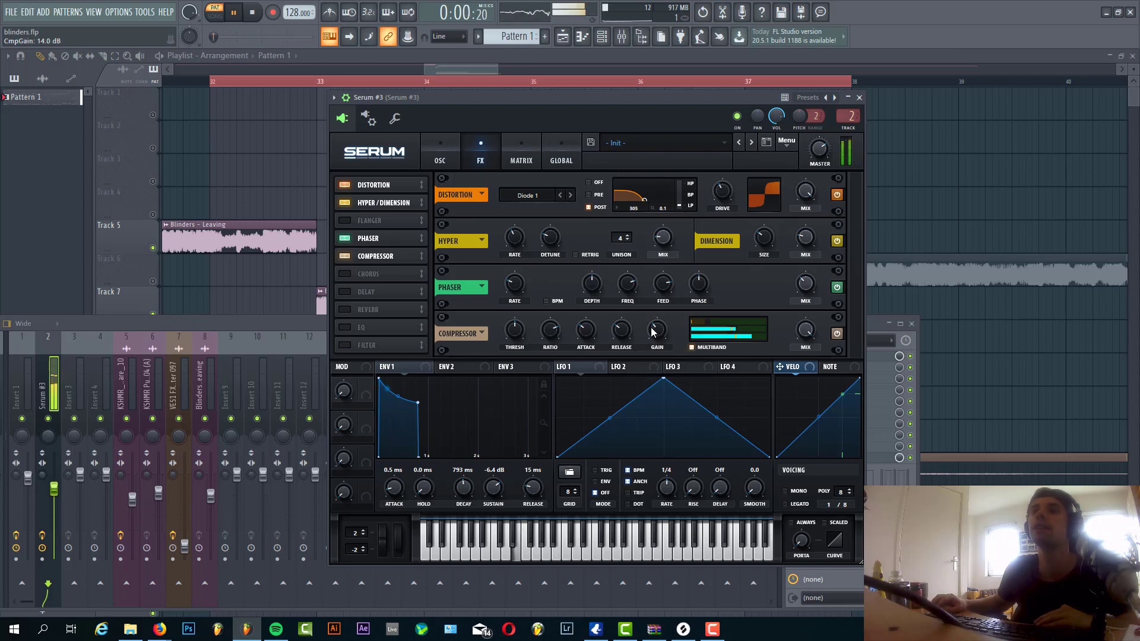
Step: Close Serum and the channel rack with F12, then play the playlist from bar 32 and stop
drag(447, 96, 762, 247)
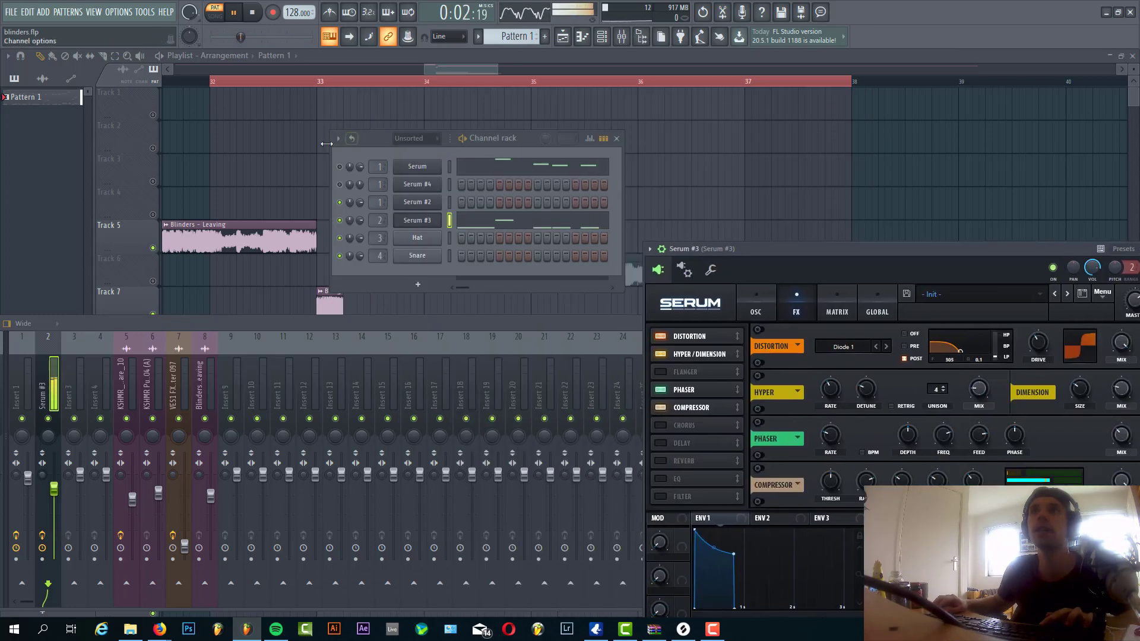
key(F12)
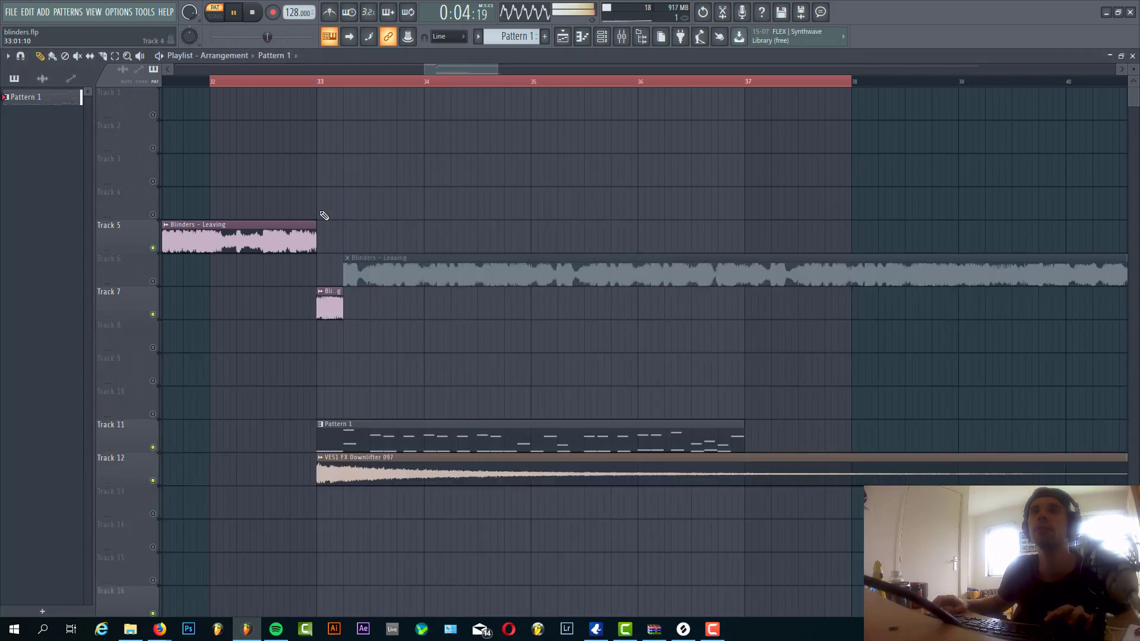
scroll(321, 178, down, 2)
click(275, 81)
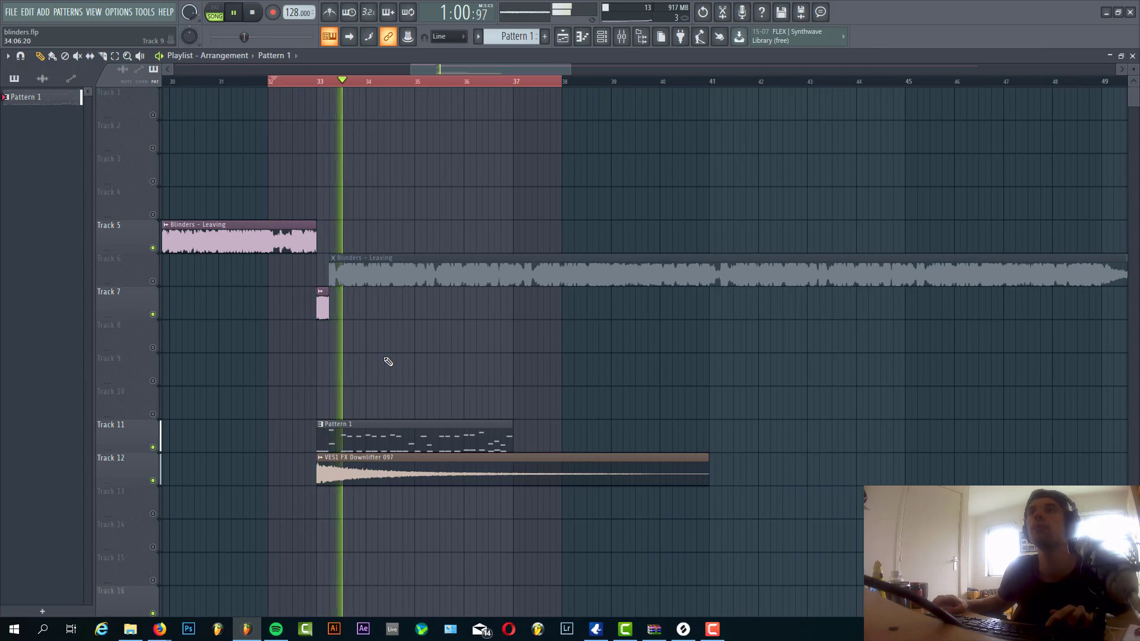
scroll(343, 356, down, 2)
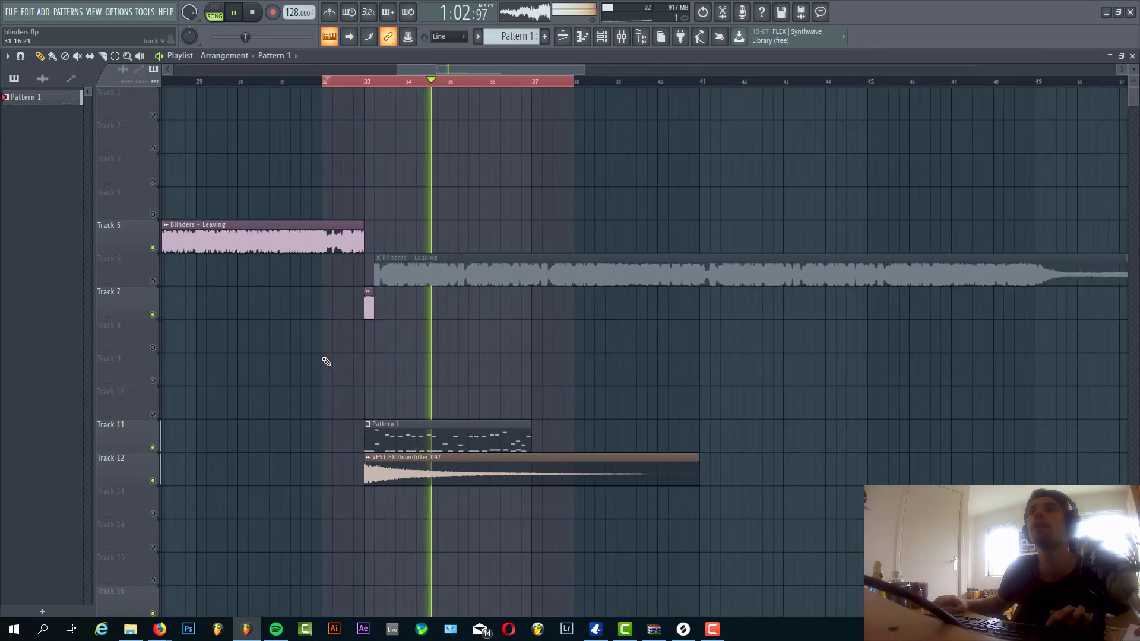
key(space)
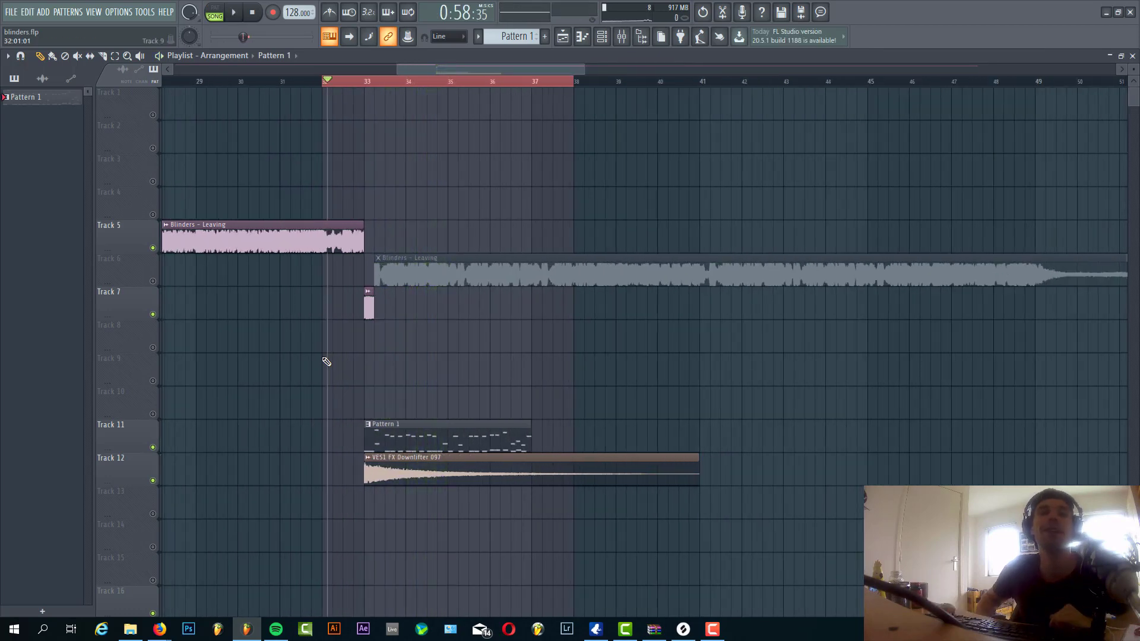